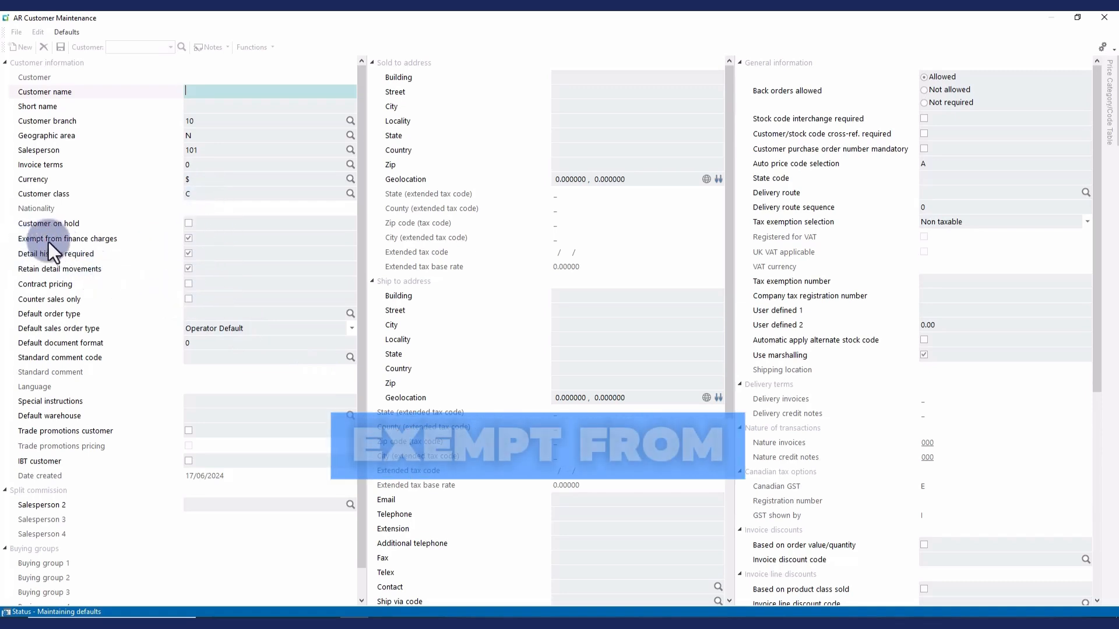
Turn off the exemption from finance charges in the customer defaults, save them and close the customer maintenance window
{"action": "left_click", "coordinate": [190, 239]}
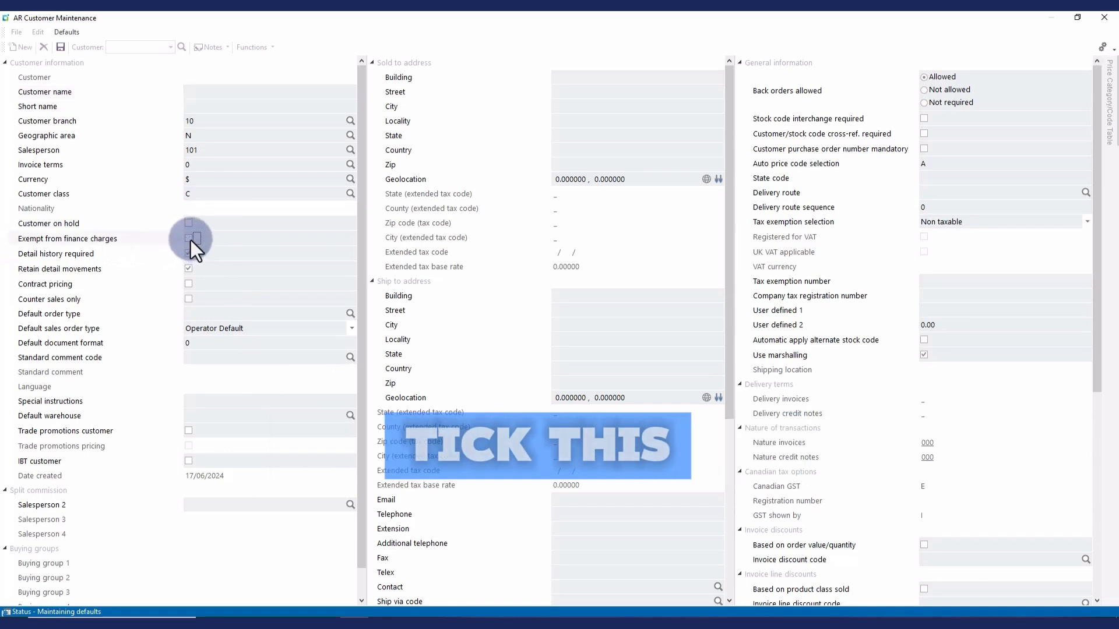
{"action": "left_click", "coordinate": [63, 48]}
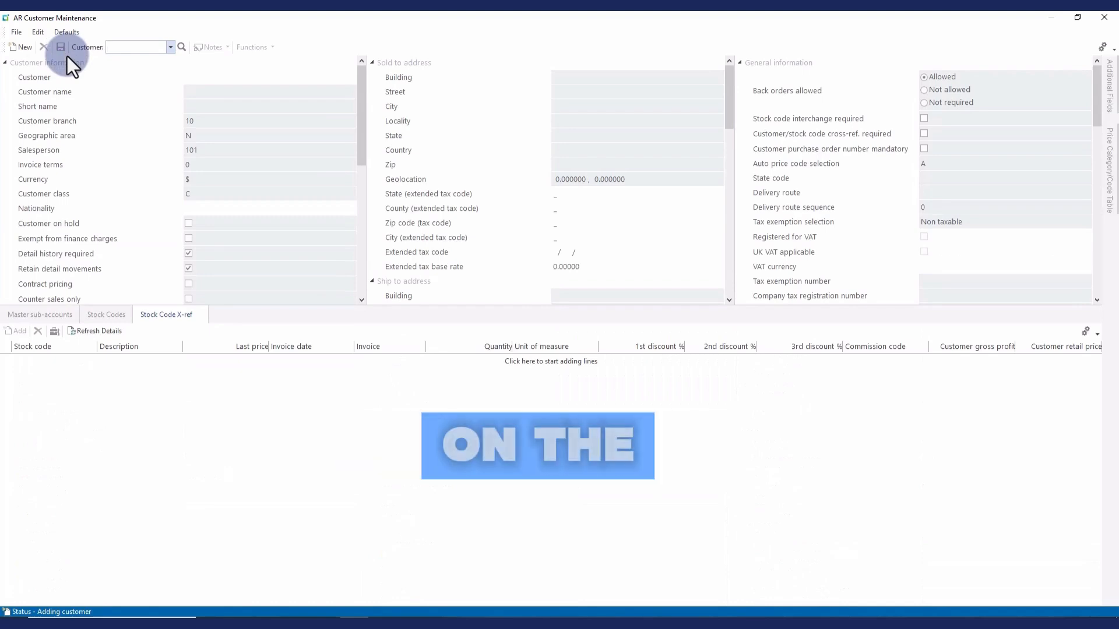
{"action": "left_click", "coordinate": [1103, 18]}
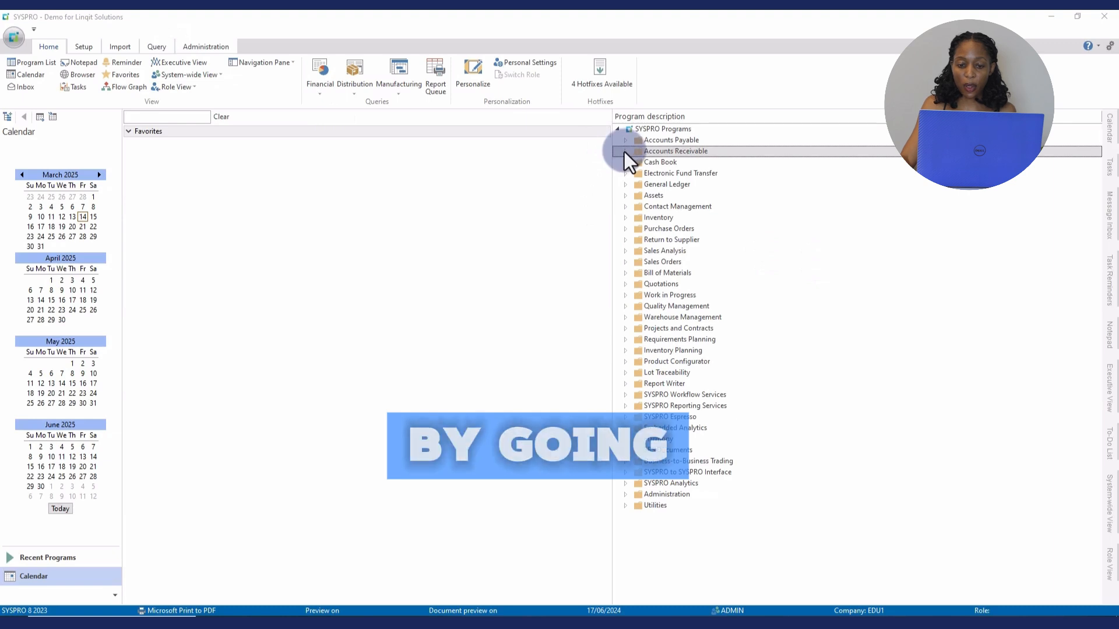
Open the Customers setup program under Accounts Receivable and maximize its window
{"action": "left_click", "coordinate": [625, 152]}
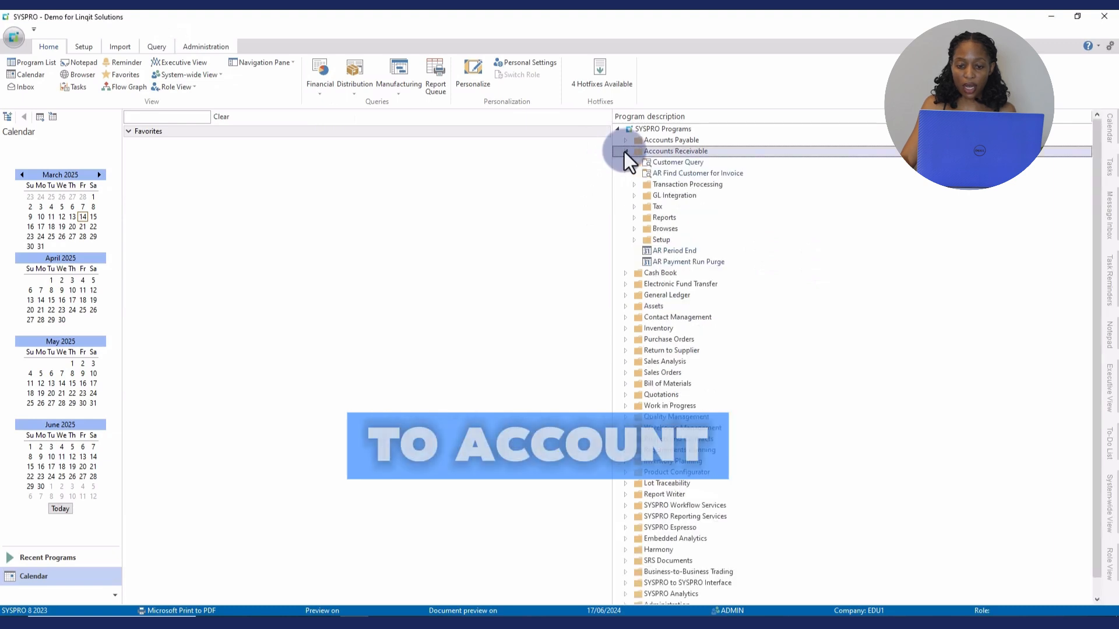
{"action": "left_click", "coordinate": [634, 240]}
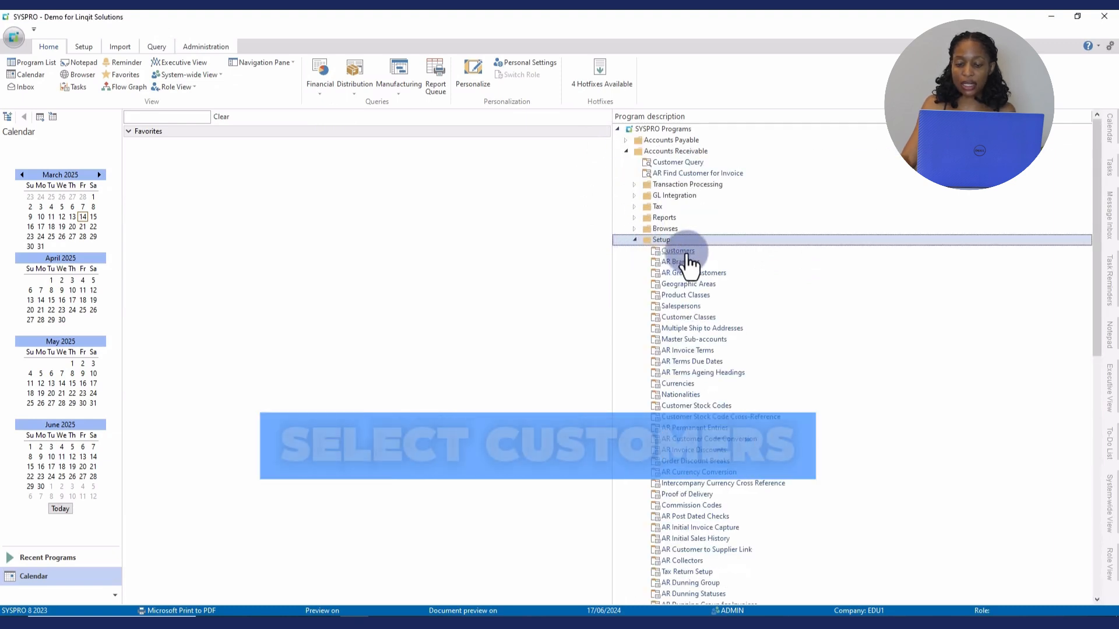
{"action": "left_click", "coordinate": [686, 254]}
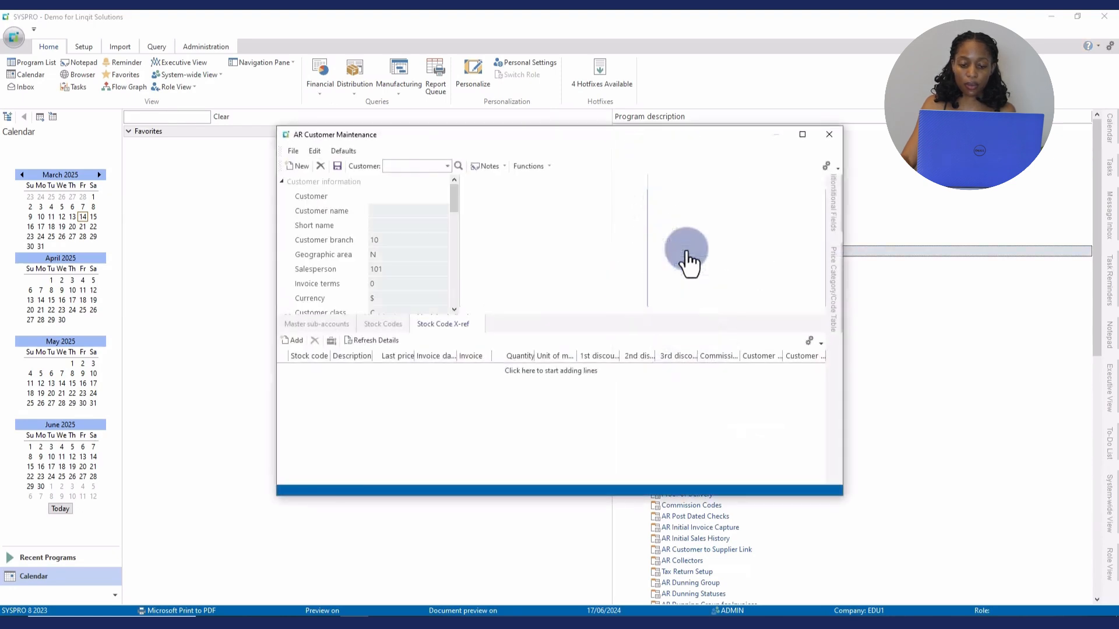
{"action": "left_click", "coordinate": [802, 135]}
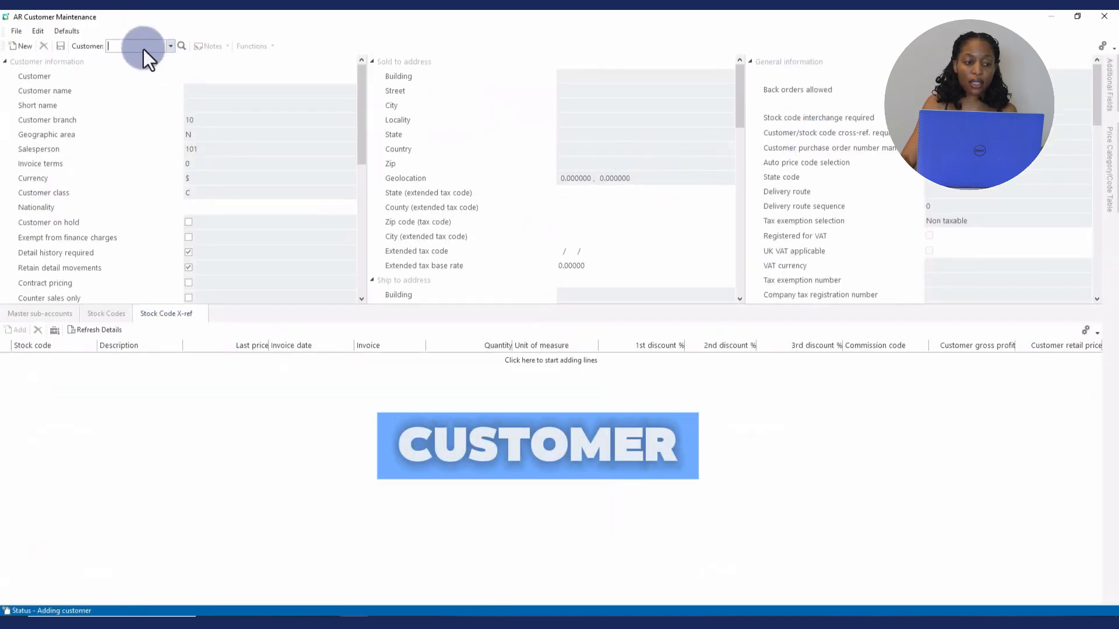
Start a new customer record by entering its customer code and using The Bicycle Shop as customer name and short name
{"action": "type", "text": "20"}
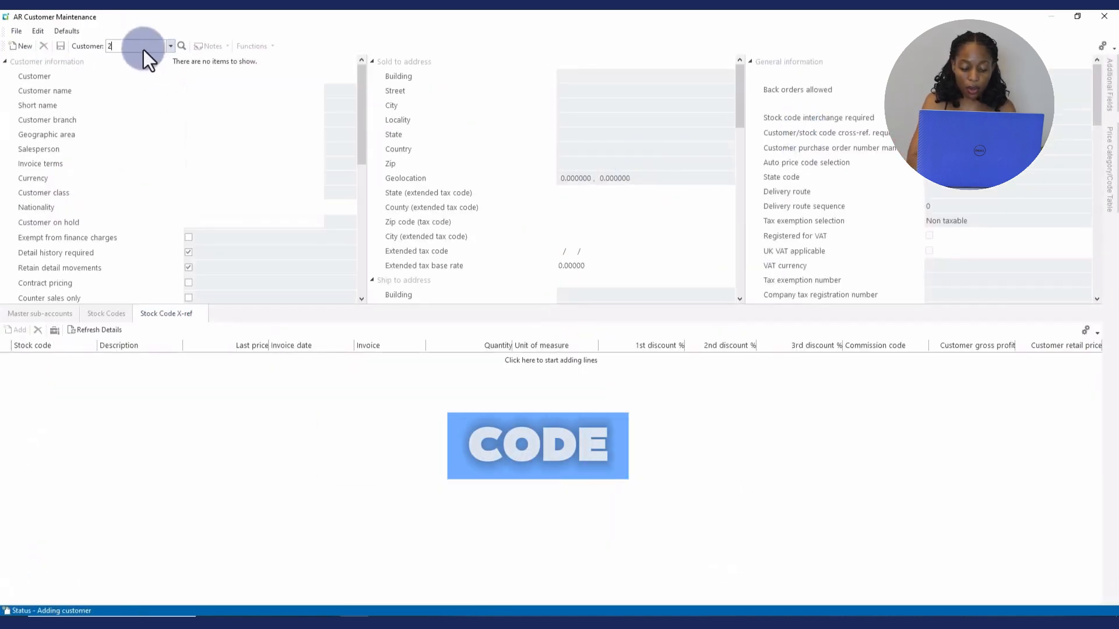
{"action": "key", "text": "Tab"}
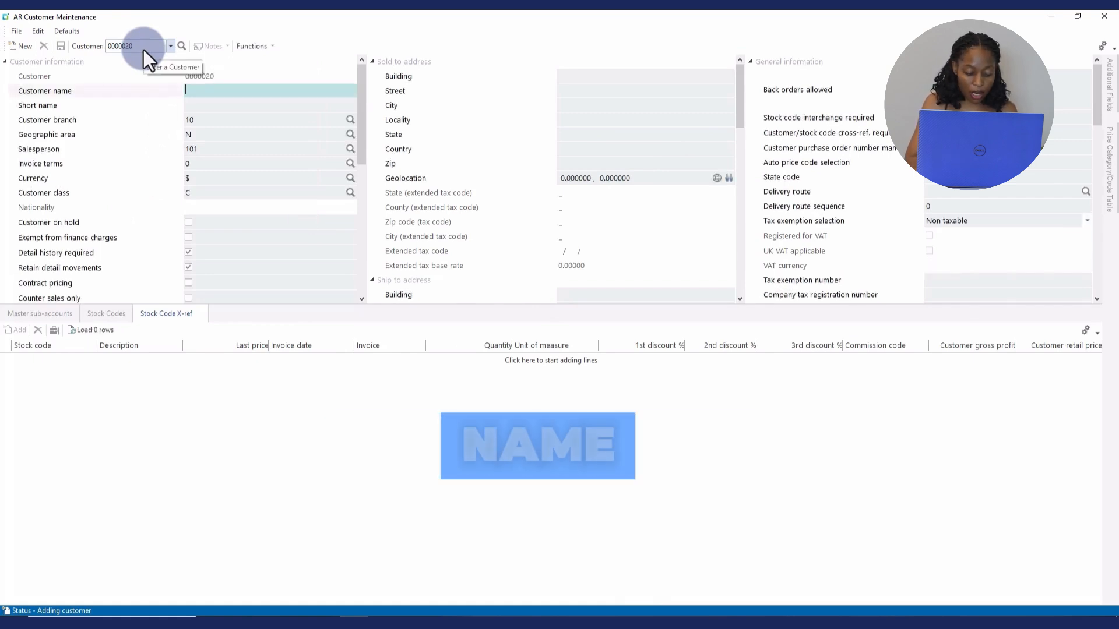
{"action": "type", "text": "The Bi"}
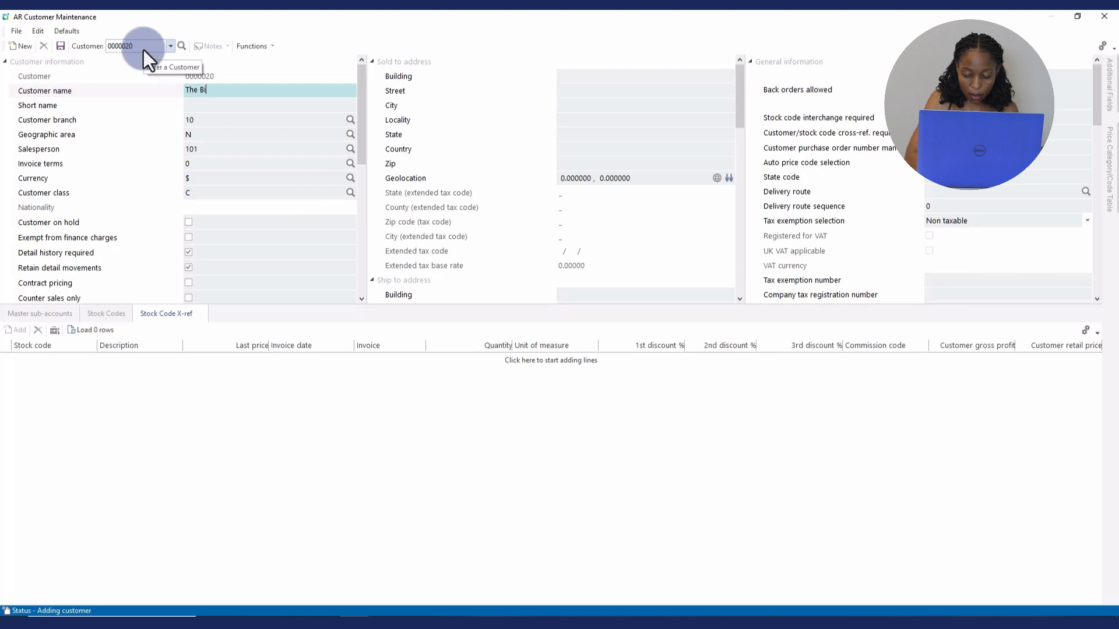
{"action": "type", "text": "cycle "}
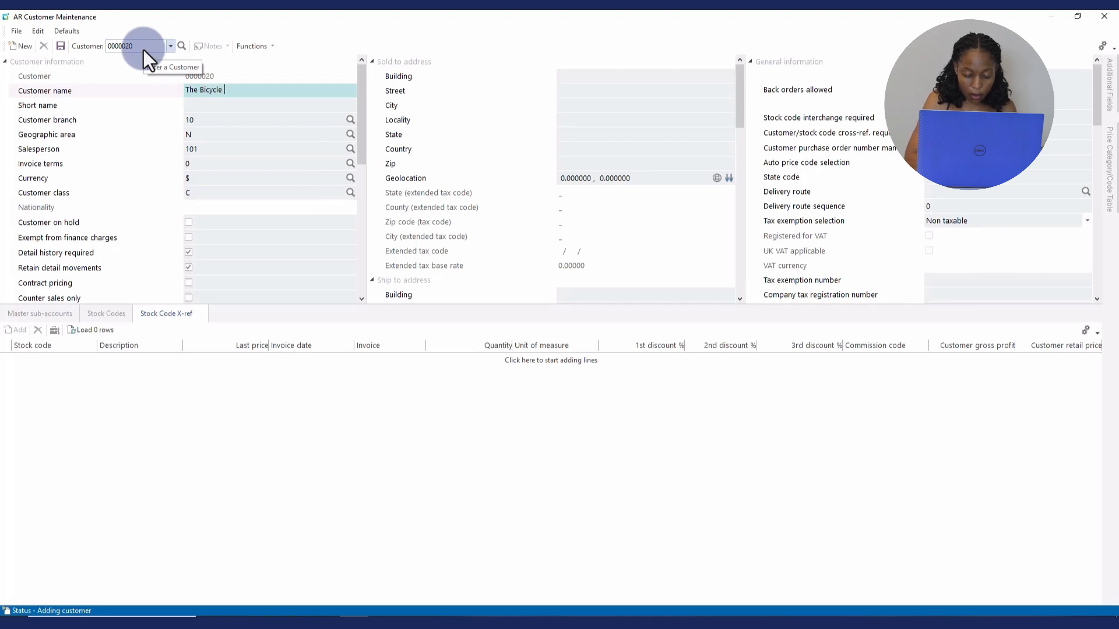
{"action": "type", "text": "Shop"}
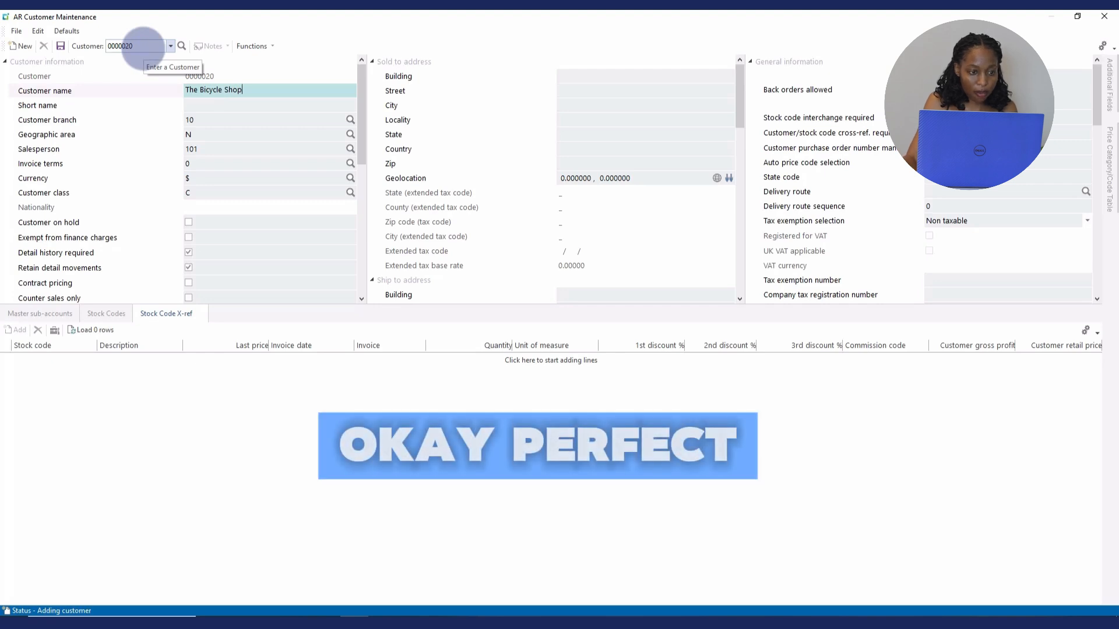
{"action": "key", "text": "Tab"}
{"action": "key", "text": "Tab"}
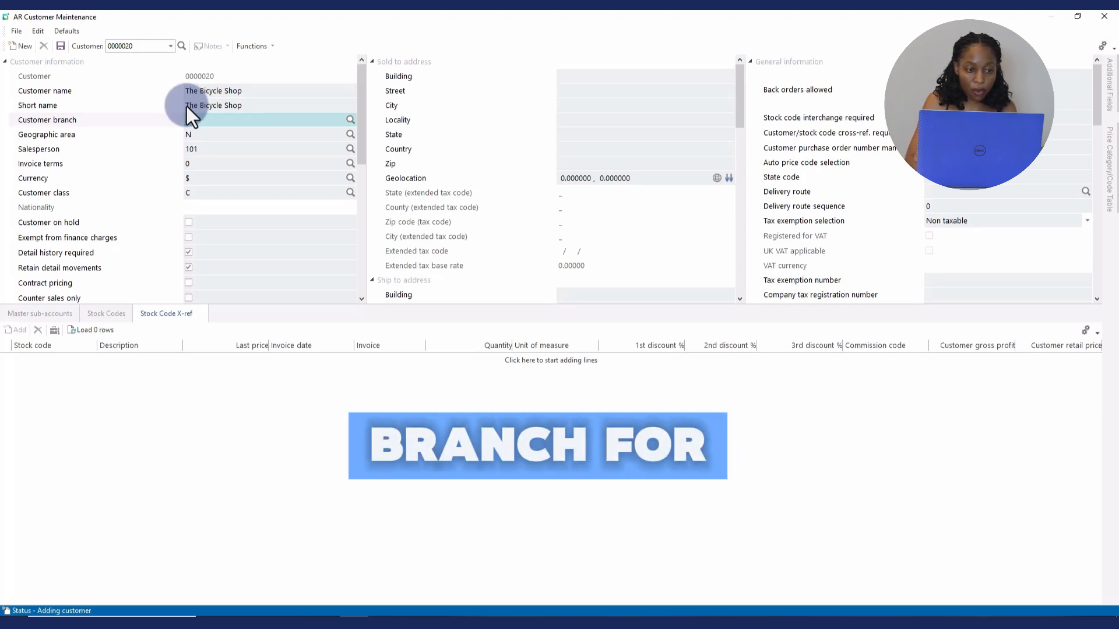
Set the customer branch to 20, the geographic area to S and the salesperson to 201
{"action": "key", "text": "Tab"}
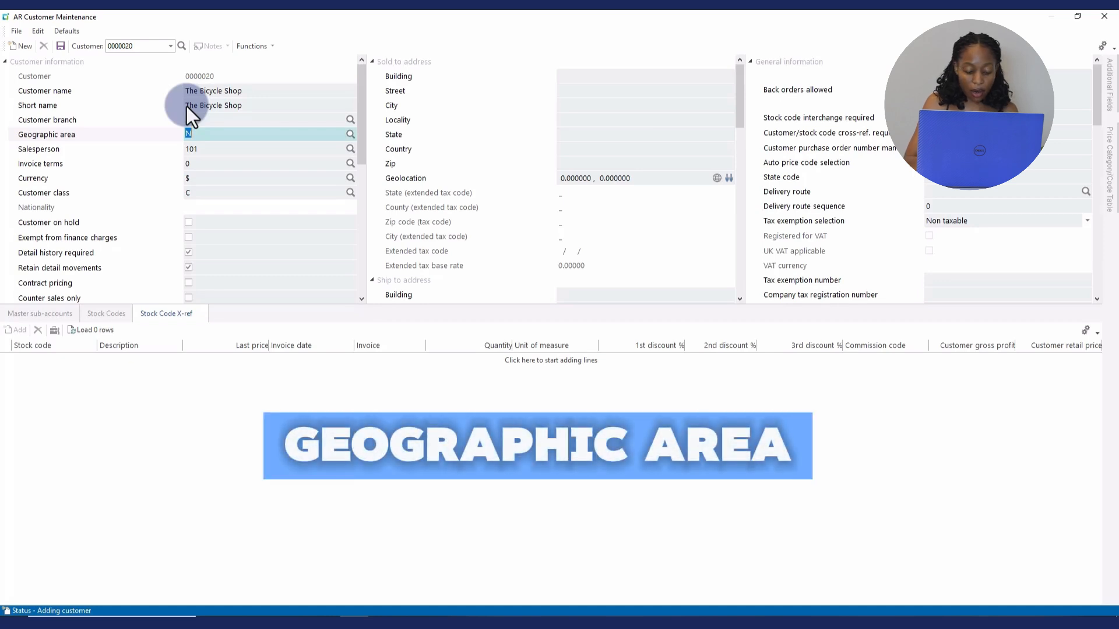
{"action": "type", "text": "S"}
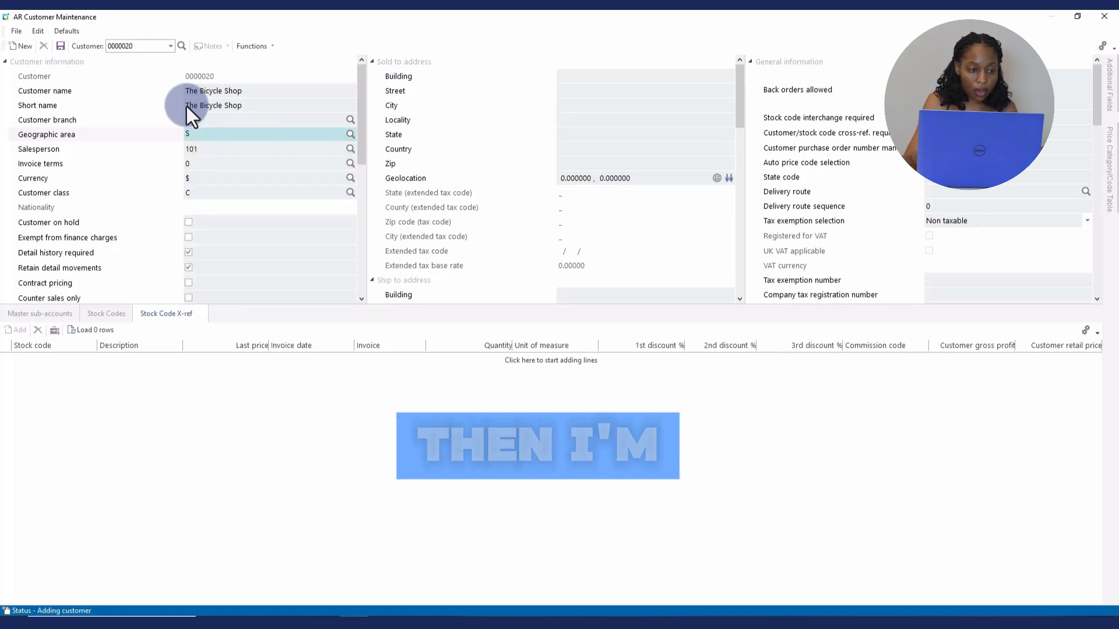
{"action": "key", "text": "Tab"}
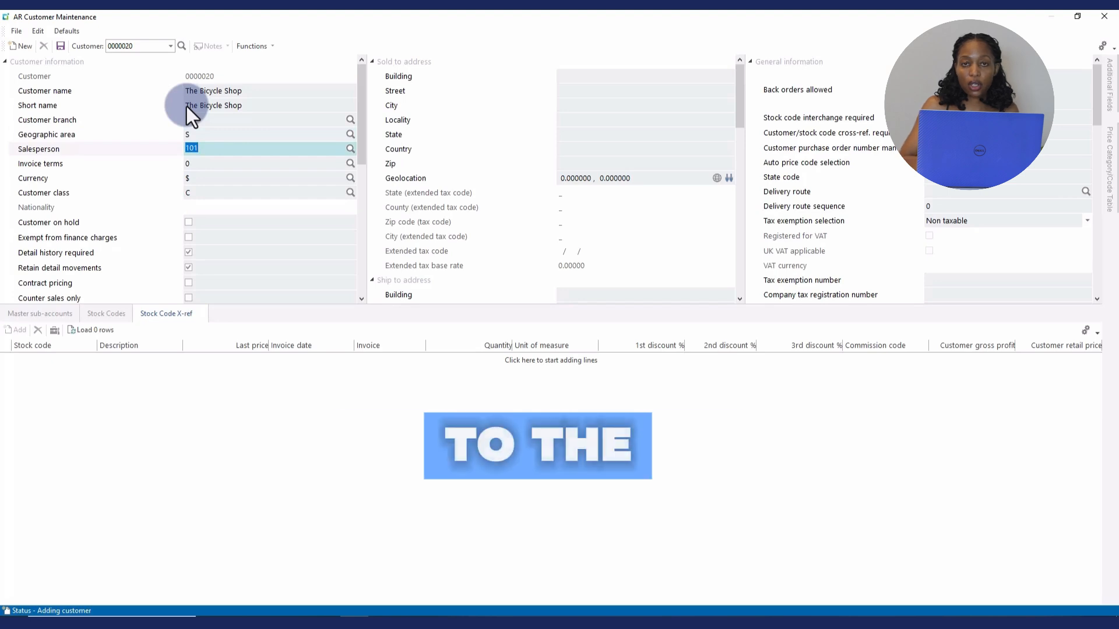
{"action": "type", "text": "200"}
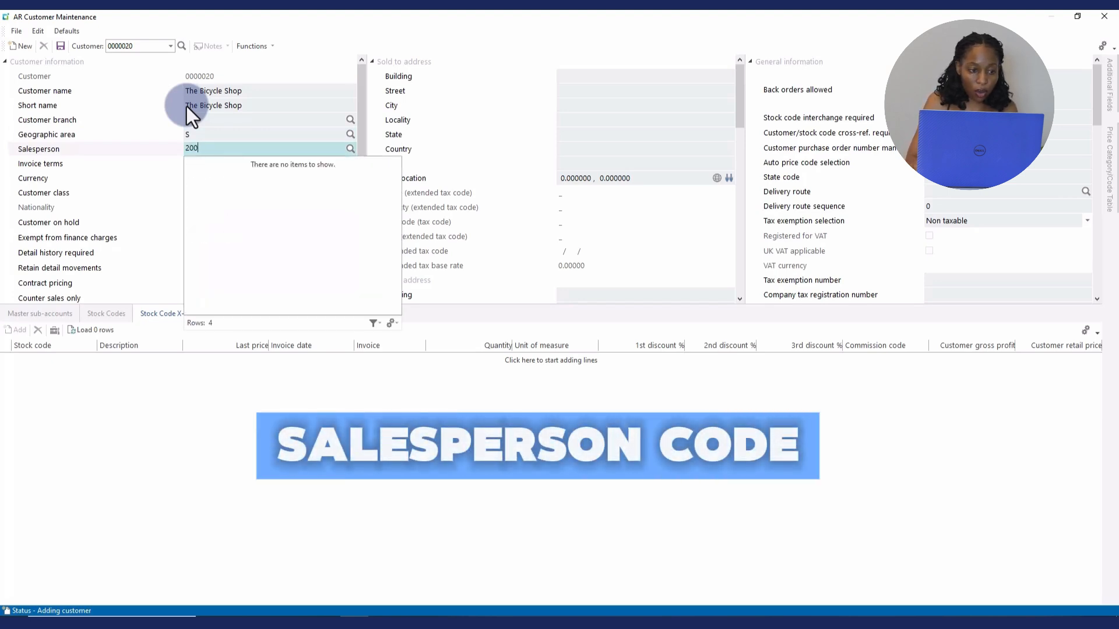
{"action": "key", "text": "BackSpace"}
{"action": "type", "text": "1"}
{"action": "key", "text": "Tab"}
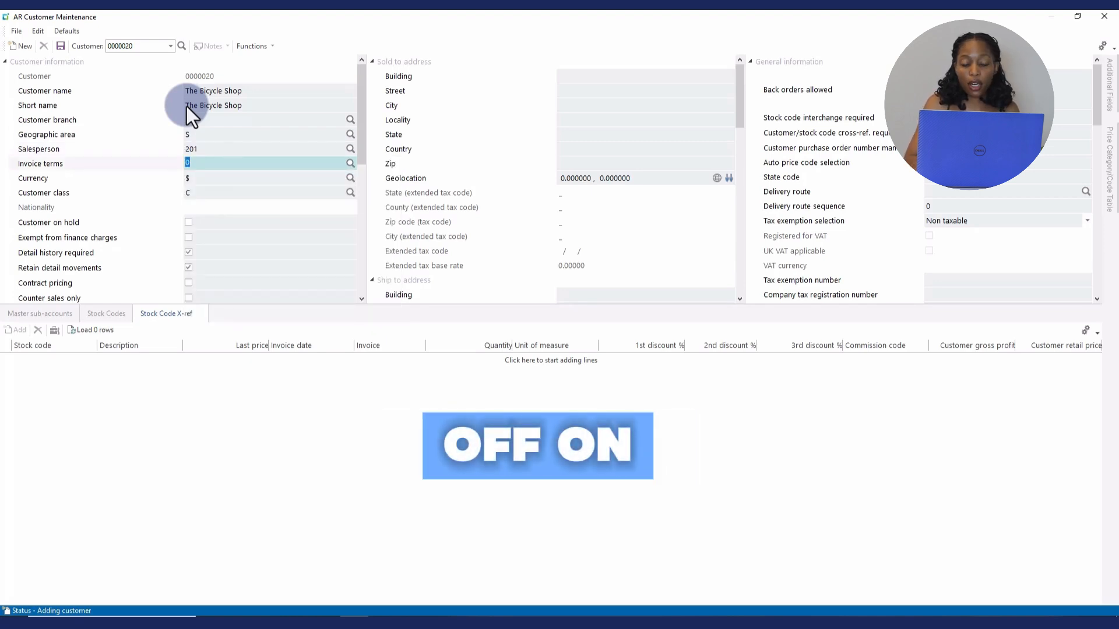
Choose invoice terms 1 (30 Days - 2.5%) from the terms list, keep the currency as $ and set the customer class to A
{"action": "left_click", "coordinate": [350, 163]}
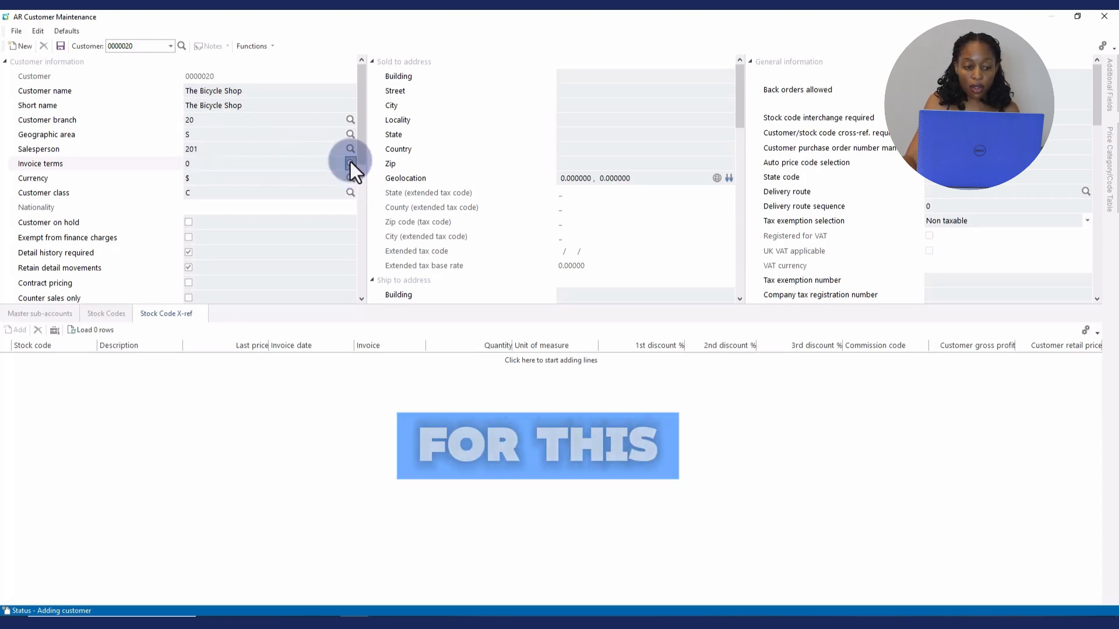
{"action": "left_click", "coordinate": [297, 273]}
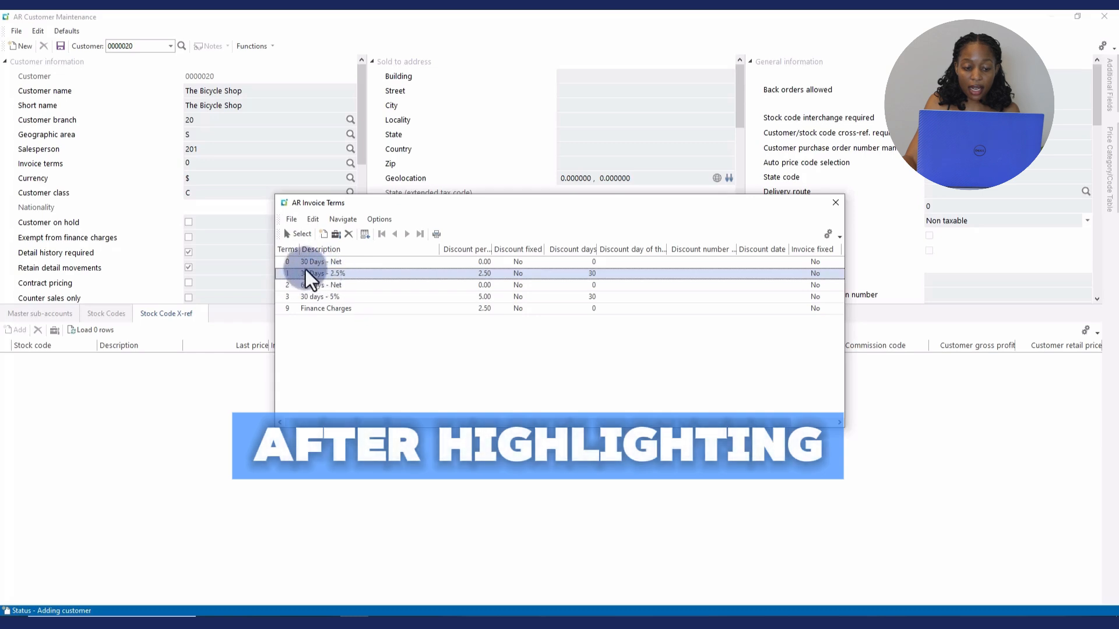
{"action": "left_click", "coordinate": [300, 234]}
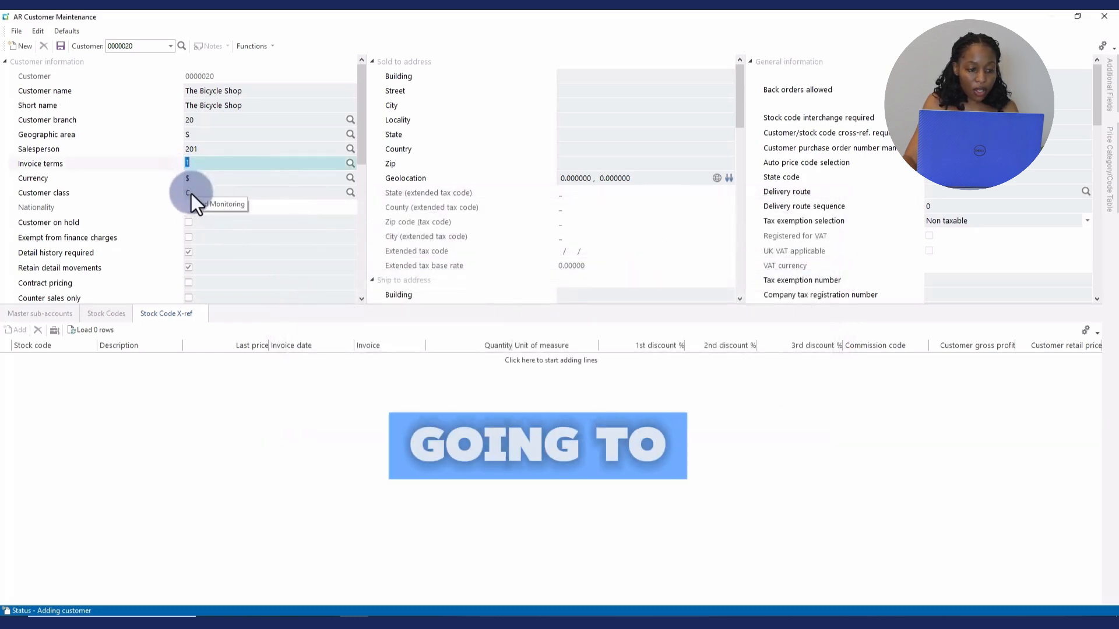
{"action": "key", "text": "Tab"}
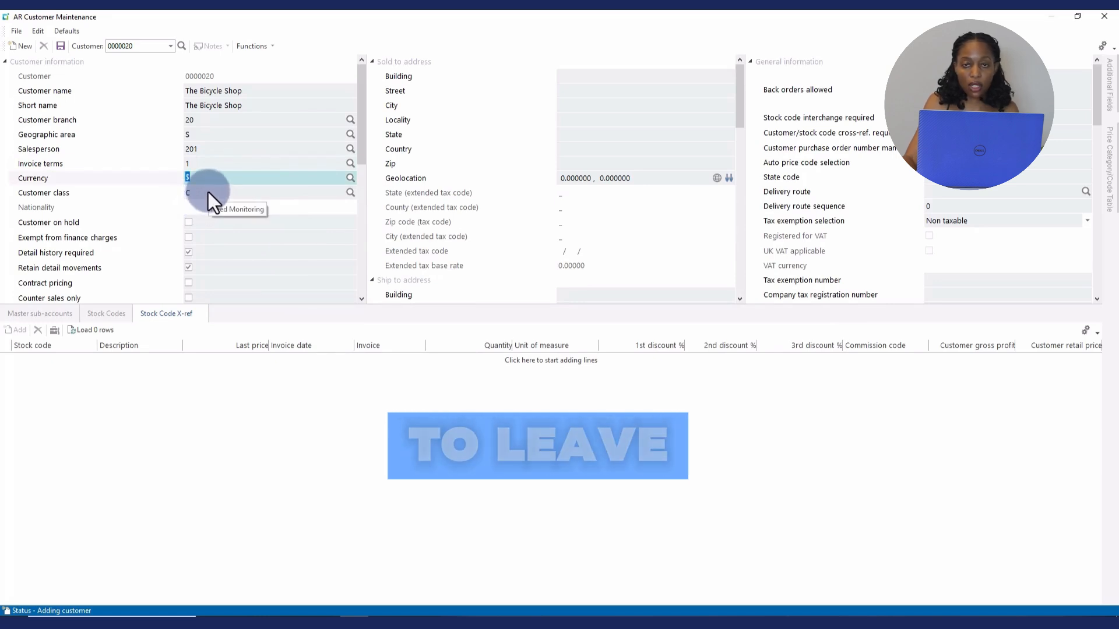
{"action": "key", "text": "Tab"}
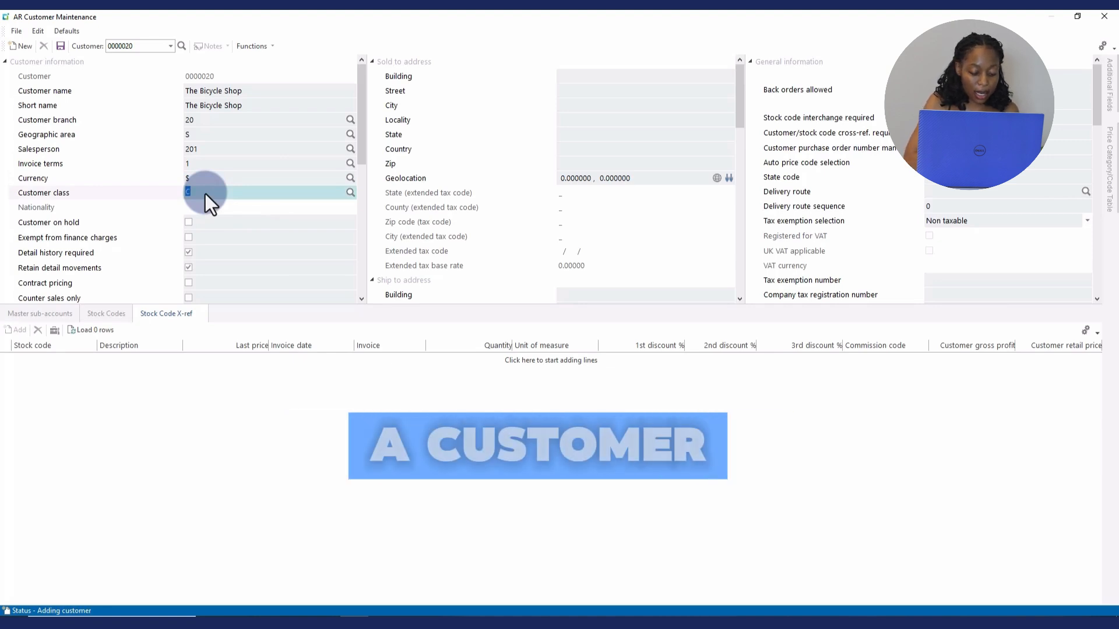
{"action": "type", "text": "A"}
{"action": "key", "text": "Tab"}
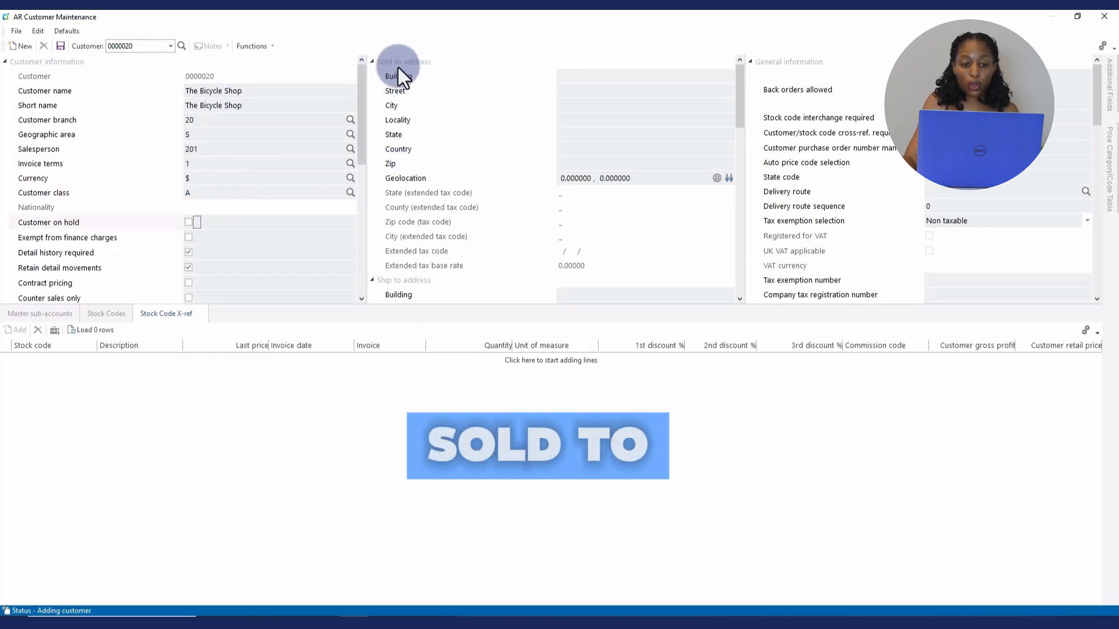
Fill in the customer's sold-to address with its building, street and zip code
{"action": "left_click", "coordinate": [573, 78]}
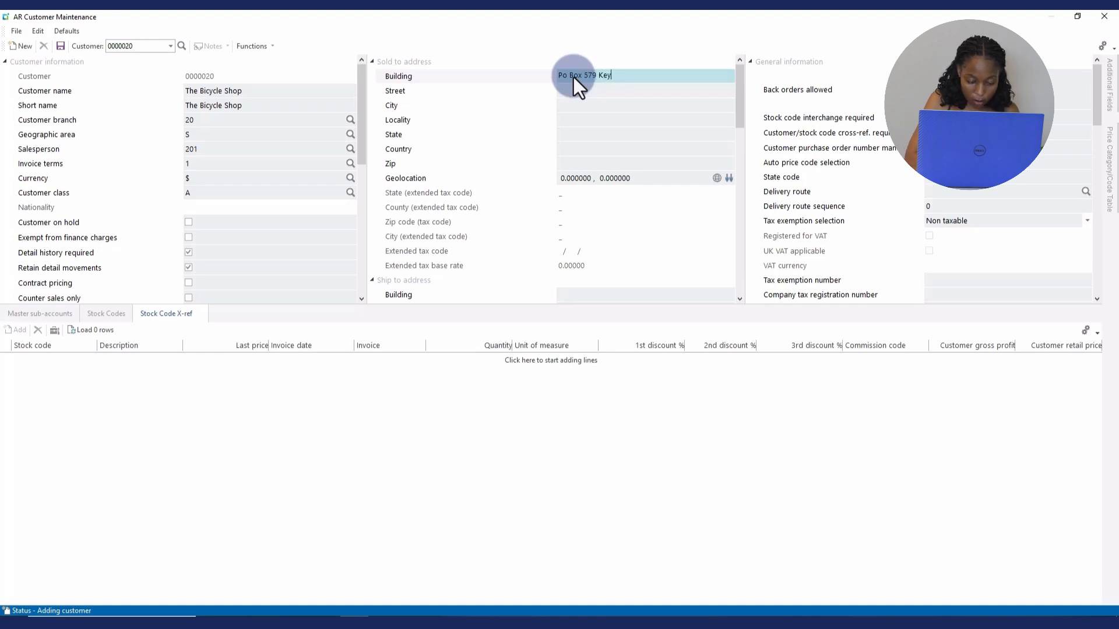
{"action": "type", "text": "y"}
{"action": "key", "text": "Tab"}
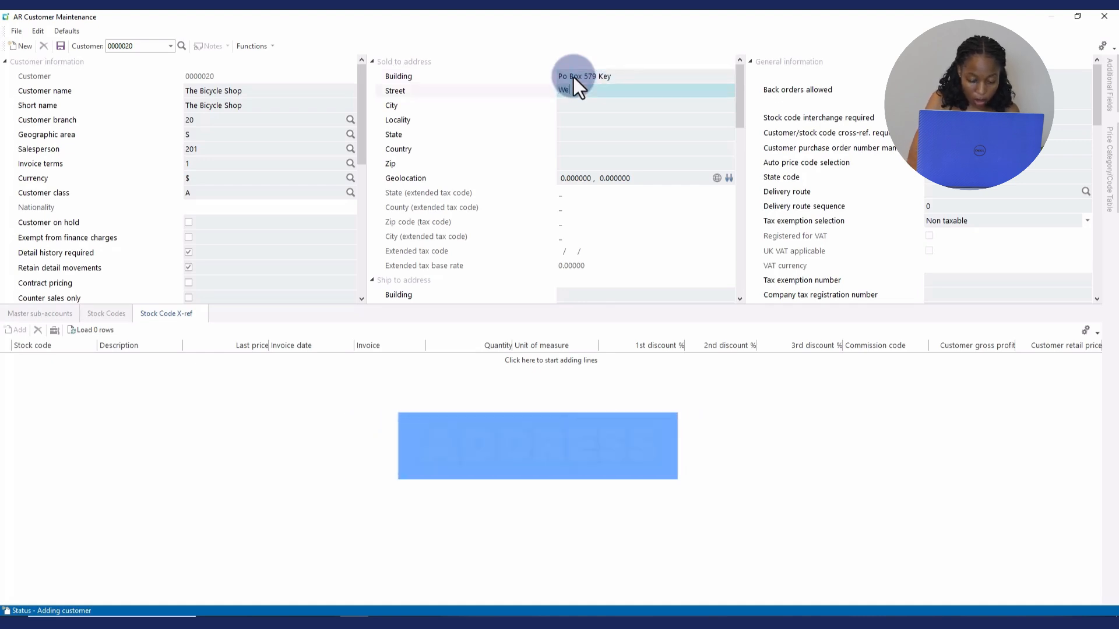
{"action": "type", "text": "Wes"}
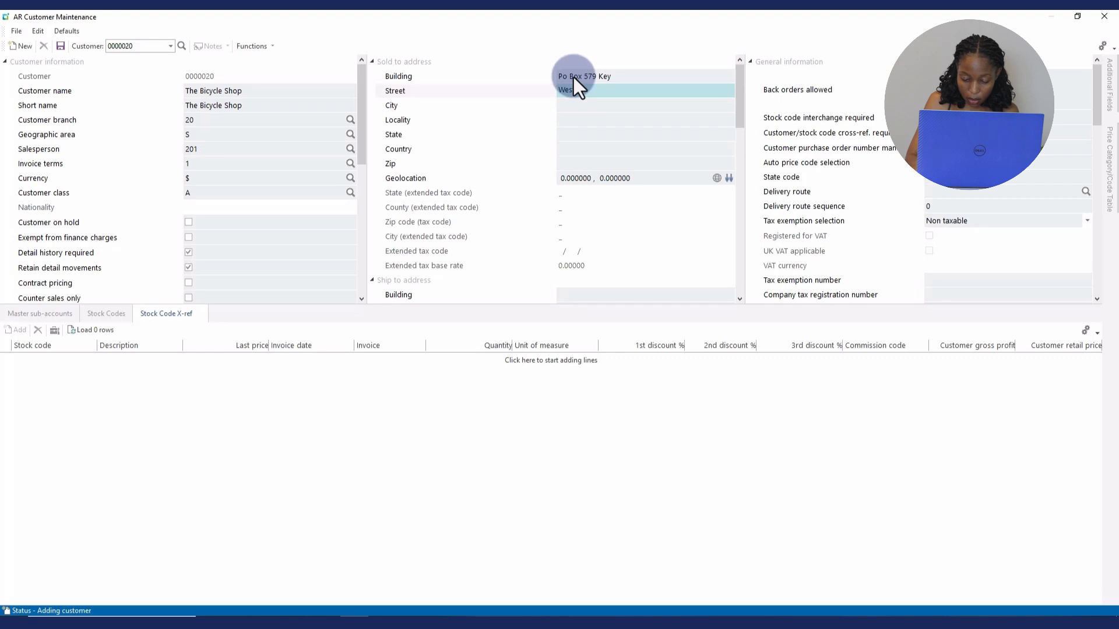
{"action": "type", "text": "t FL"}
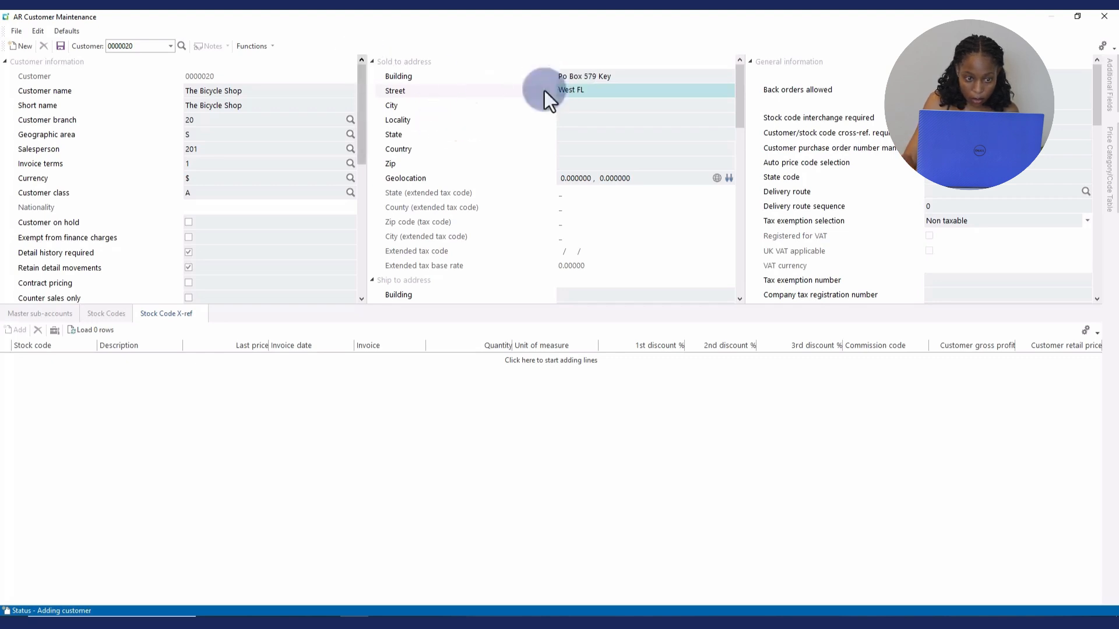
{"action": "left_click", "coordinate": [572, 164]}
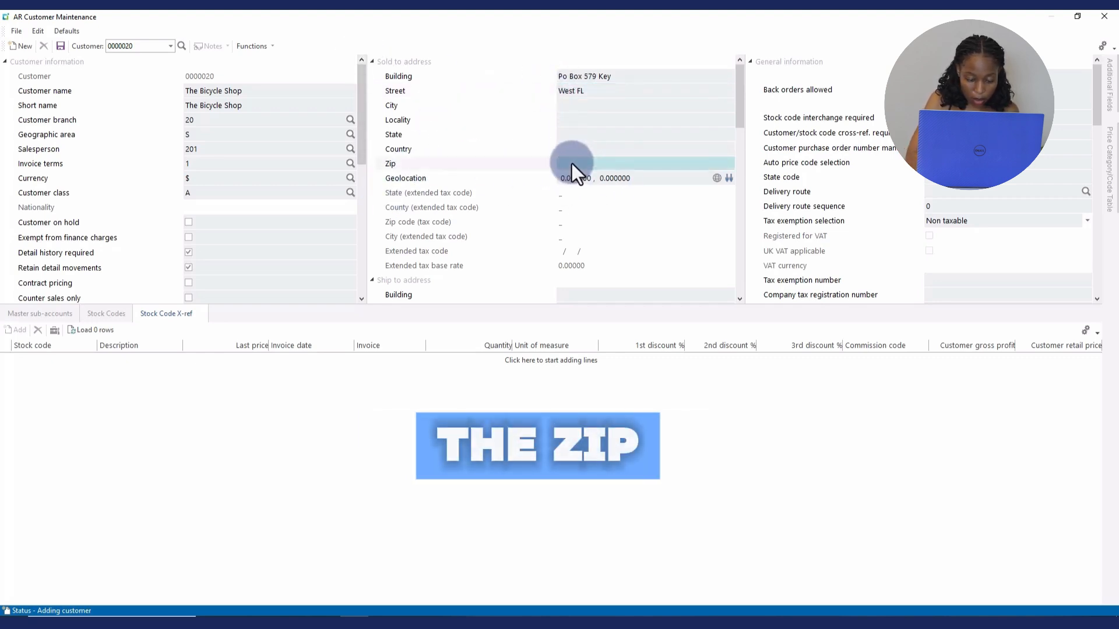
{"action": "type", "text": "0123"}
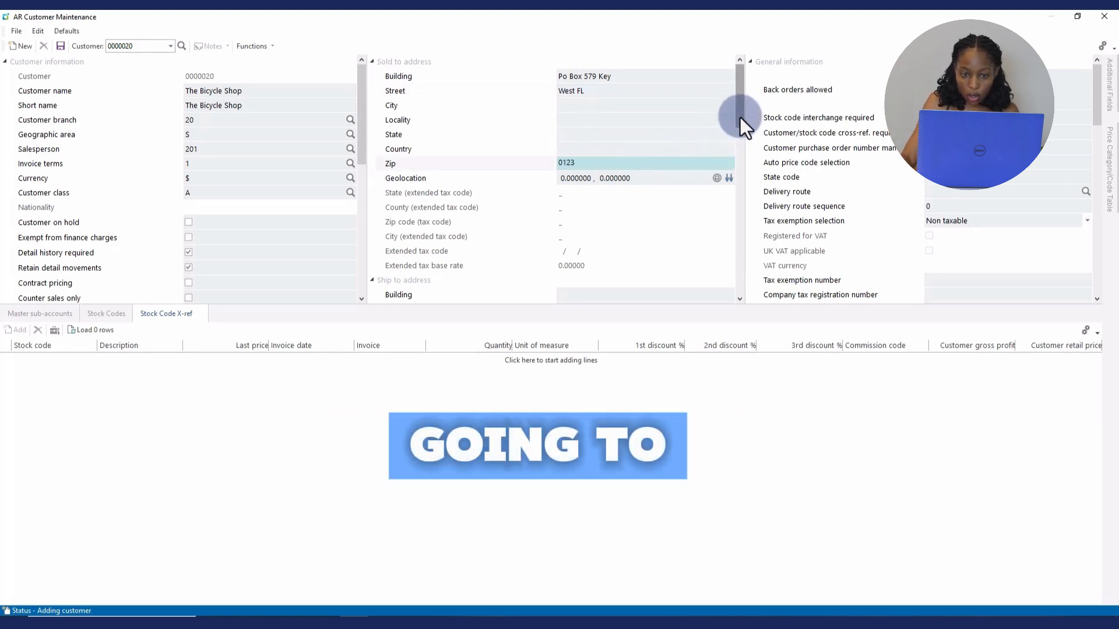
Fill in the customer's ship-to address with its building, street and zip code
{"action": "left_click_drag", "start_coordinate": [740, 117], "coordinate": [743, 145]}
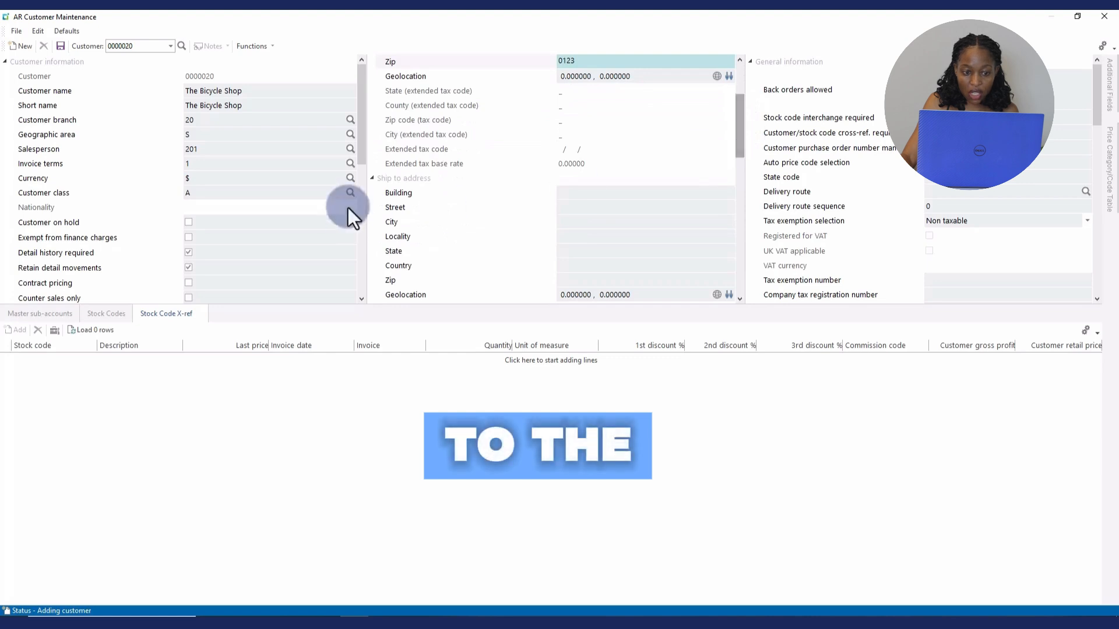
{"action": "left_click", "coordinate": [591, 195]}
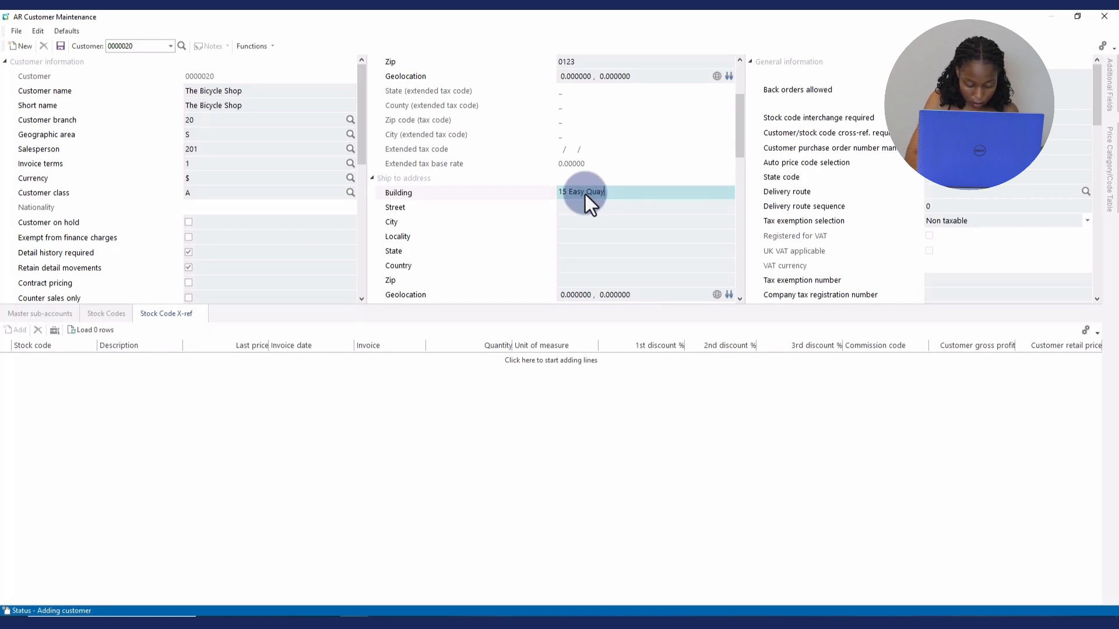
{"action": "key", "text": "Tab"}
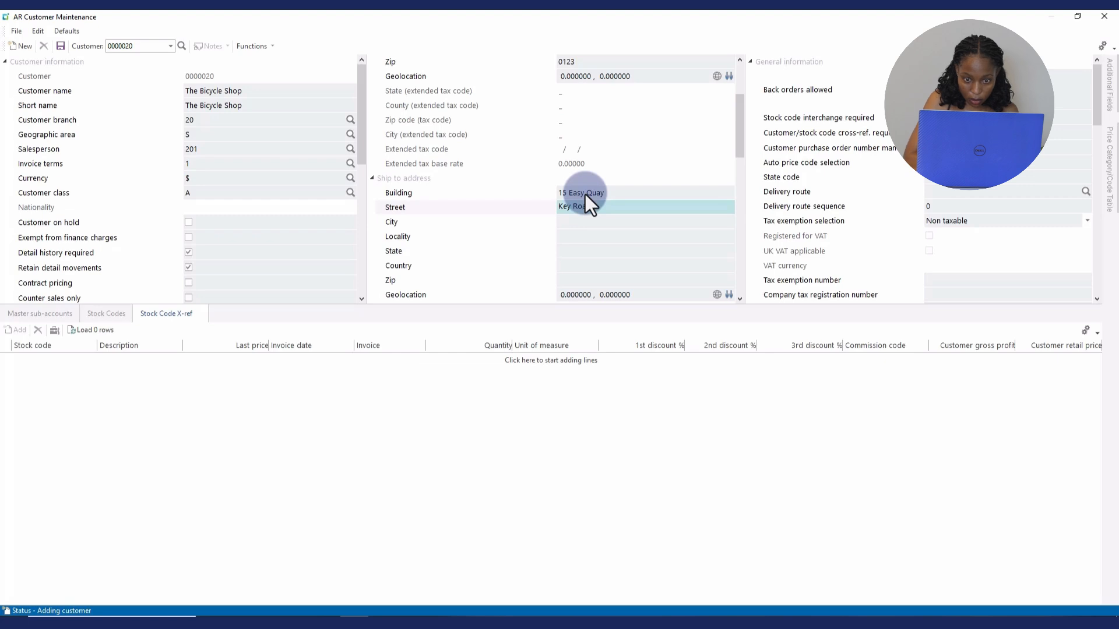
{"action": "left_click", "coordinate": [596, 278]}
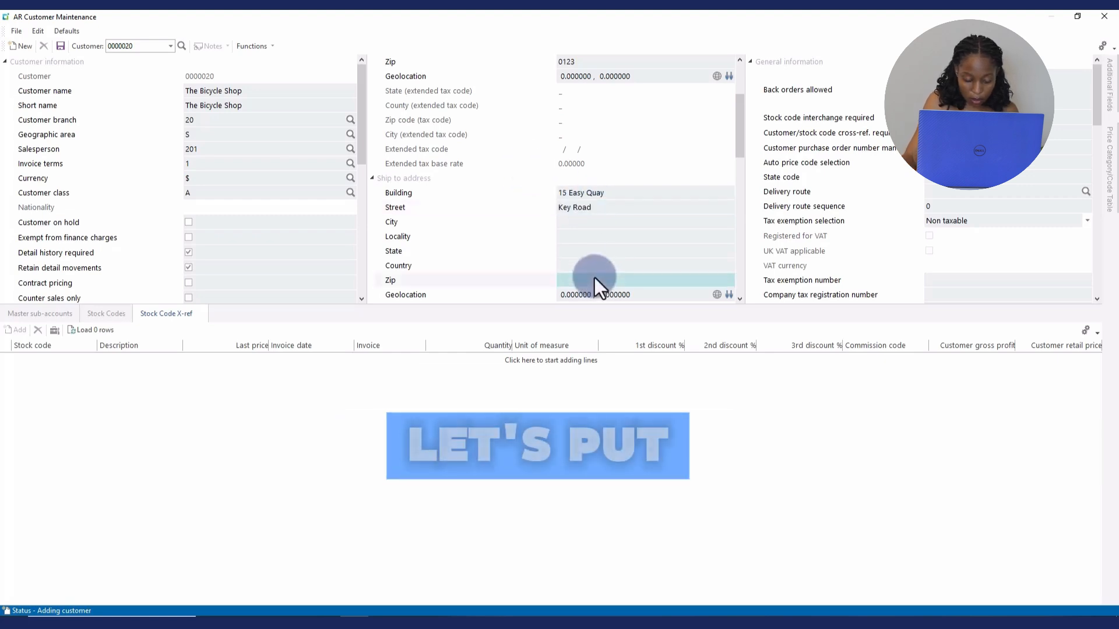
{"action": "type", "text": "4363"}
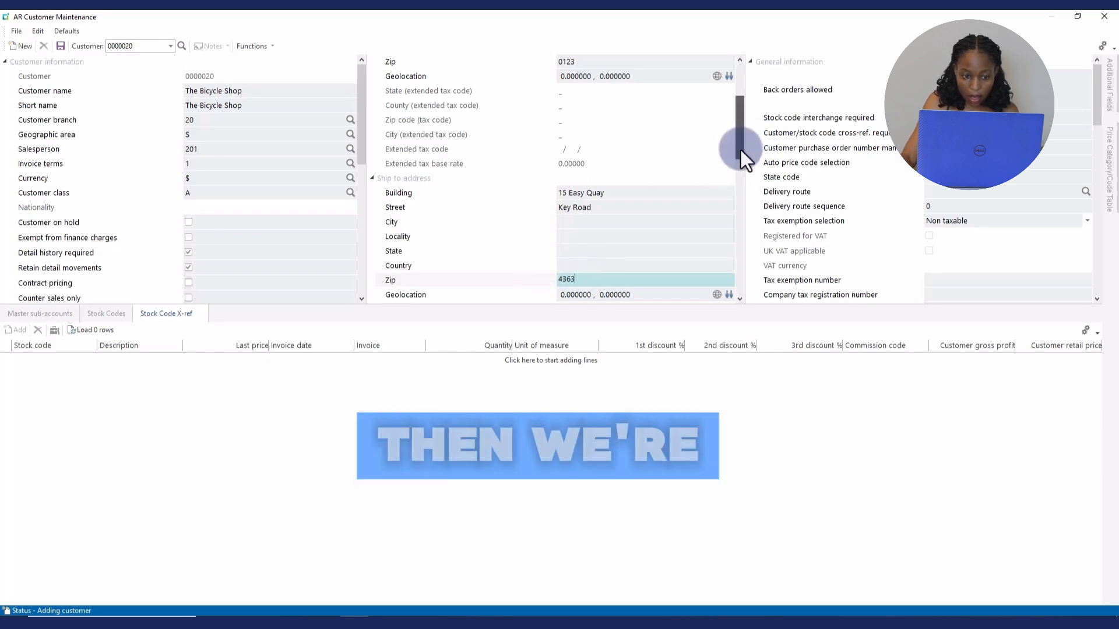
Enter the customer's ship-to telephone number and the contact person's full name
{"action": "left_click_drag", "start_coordinate": [740, 149], "coordinate": [763, 197]}
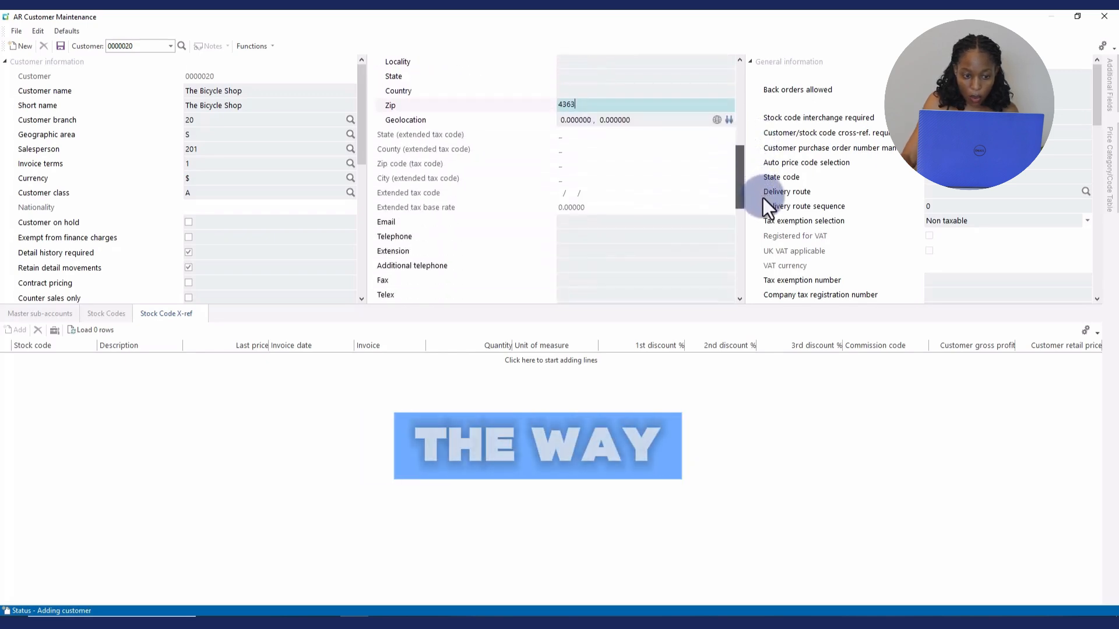
{"action": "left_click", "coordinate": [571, 239]}
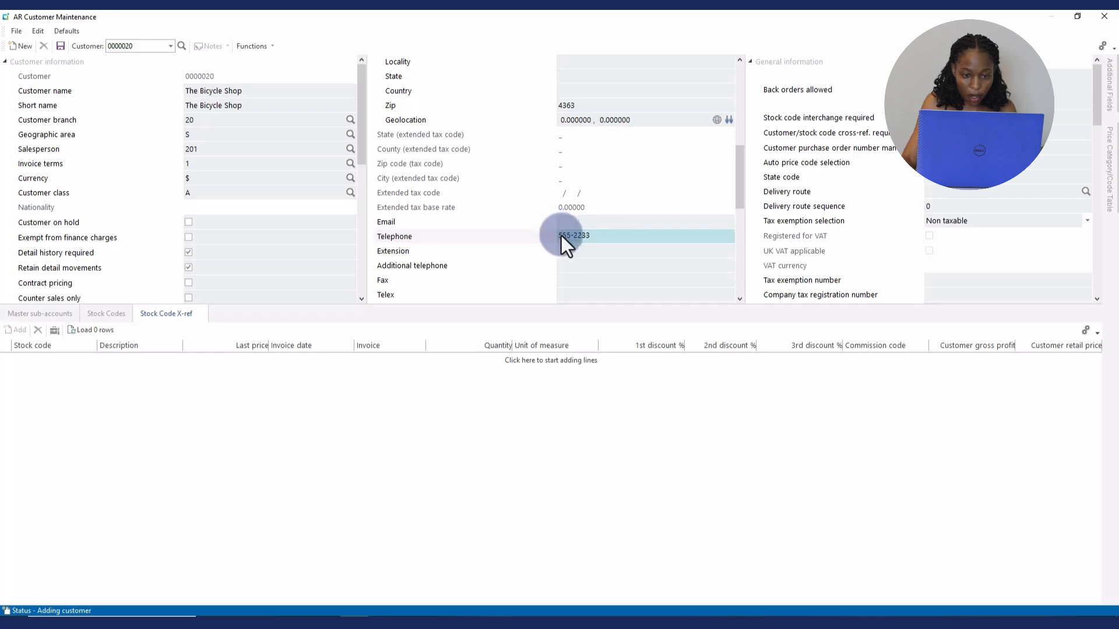
{"action": "left_click_drag", "start_coordinate": [742, 194], "coordinate": [749, 207]}
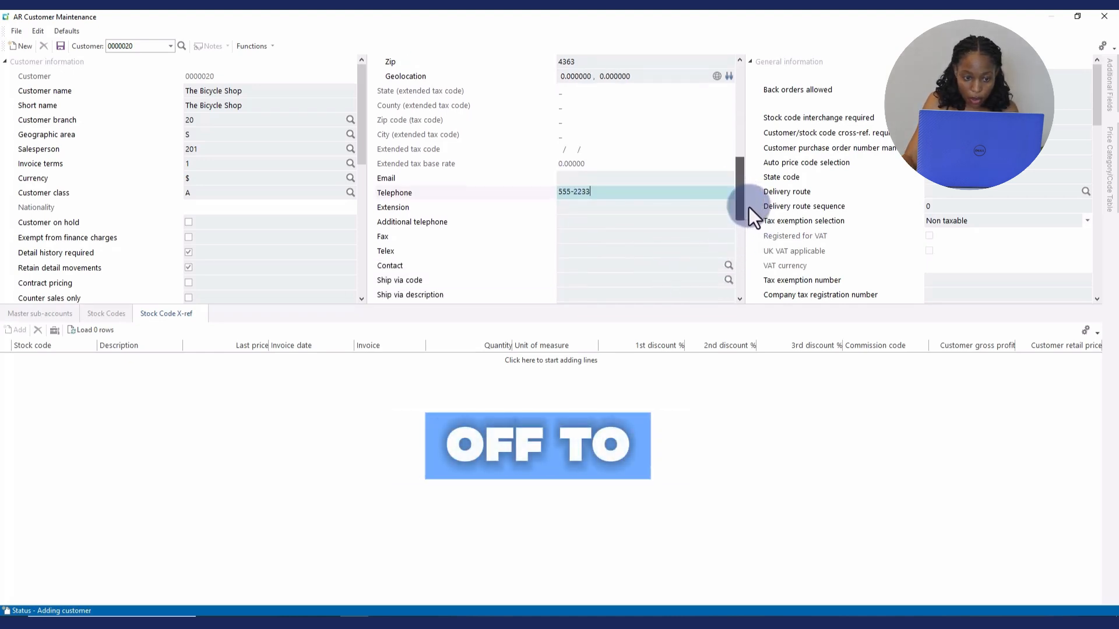
{"action": "left_click", "coordinate": [586, 264]}
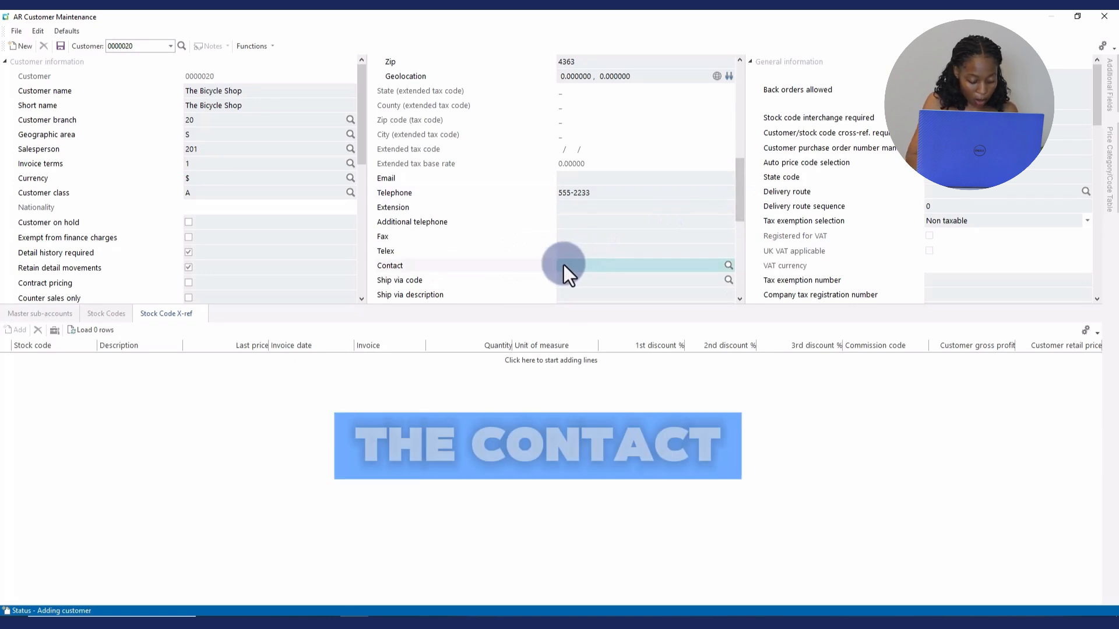
{"action": "type", "text": "D"}
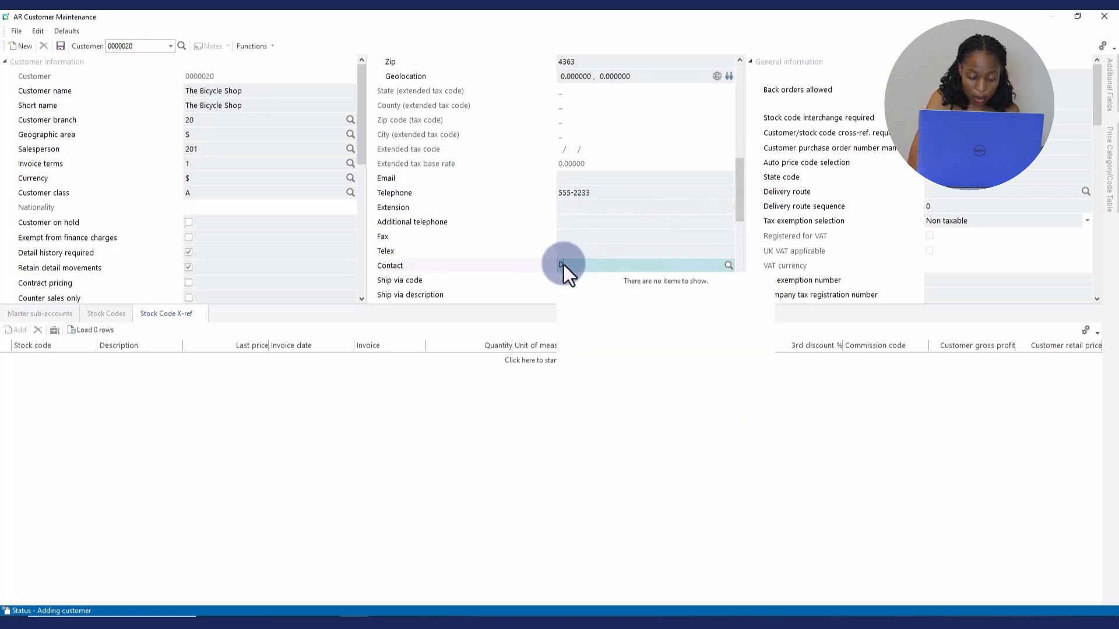
{"action": "type", "text": "avid"}
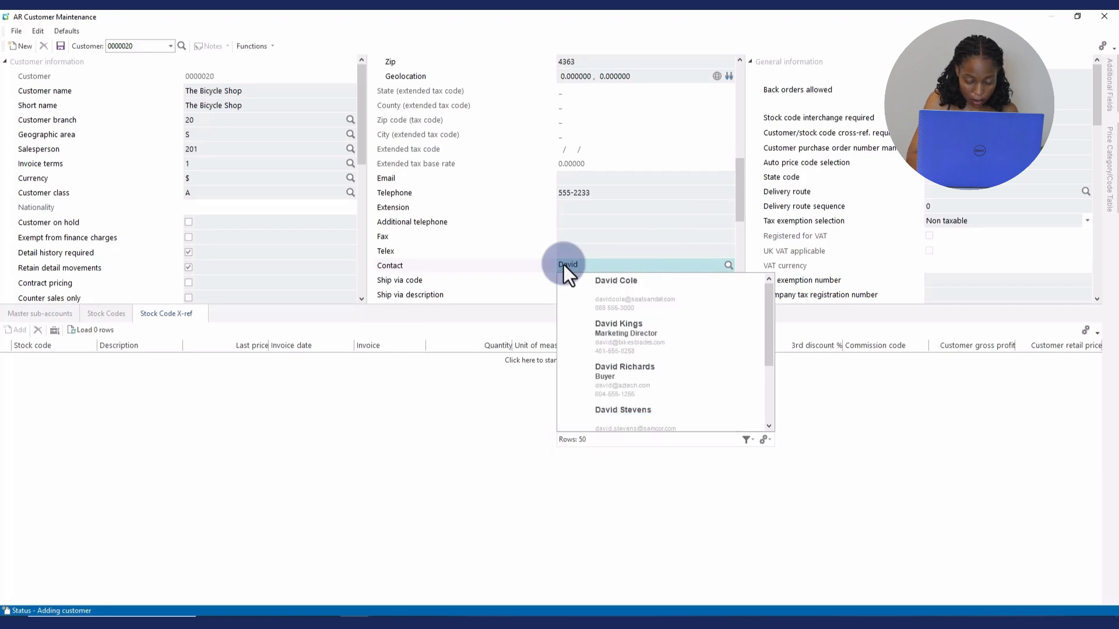
{"action": "type", "text": " B"}
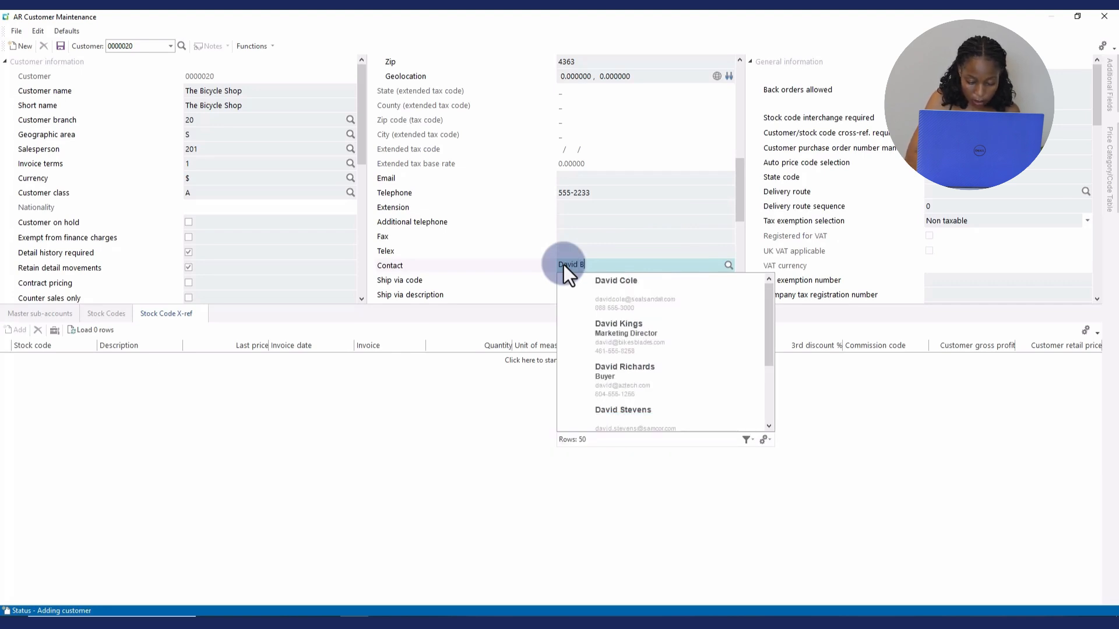
{"action": "type", "text": "l"}
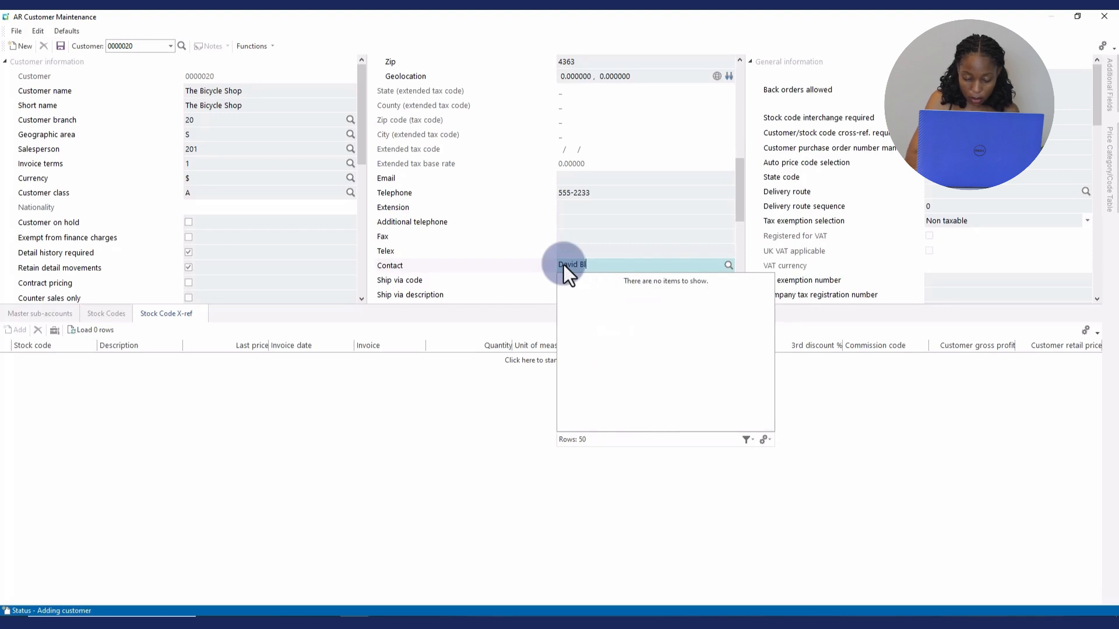
{"action": "type", "text": "ack"}
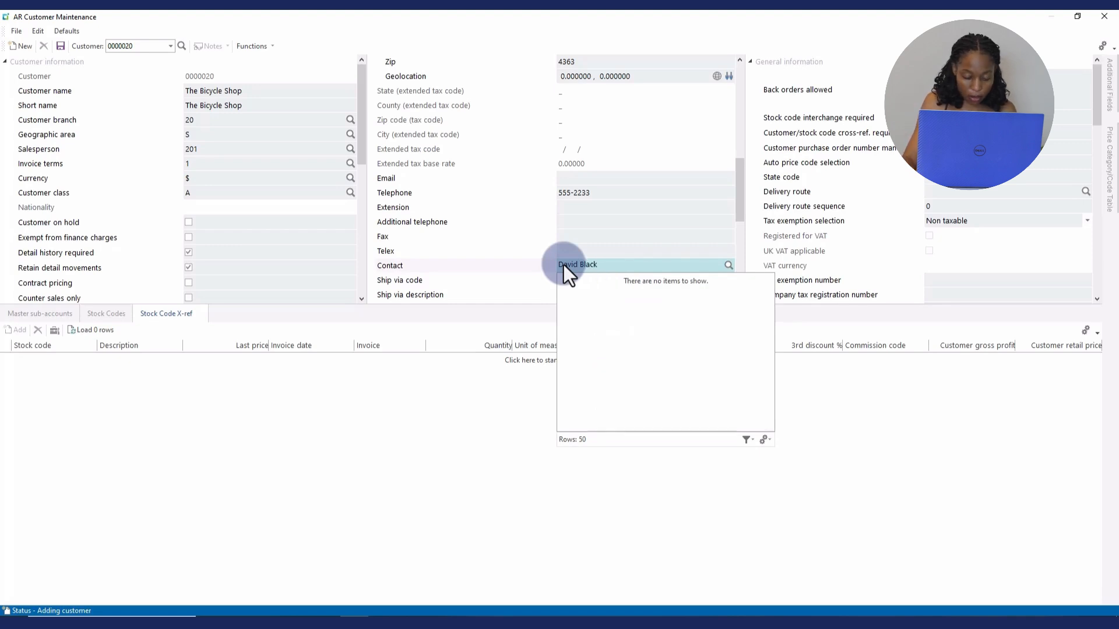
{"action": "key", "text": "Tab"}
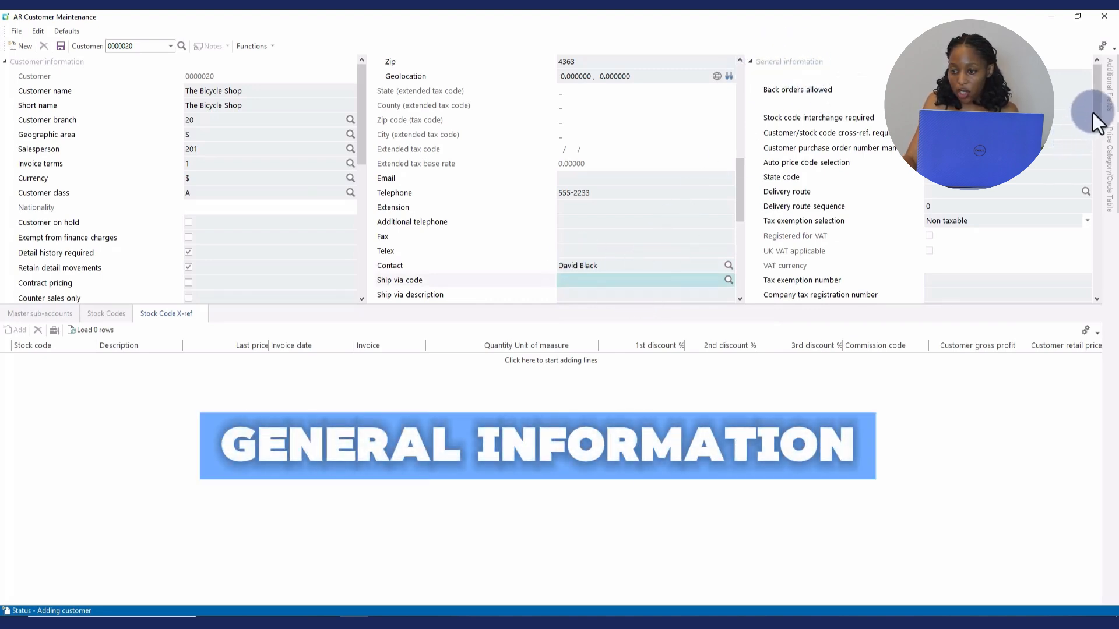
Set the customer's credit limit to 250000, then save the new customer and close the maintenance window
{"action": "left_click_drag", "start_coordinate": [1092, 113], "coordinate": [1061, 212]}
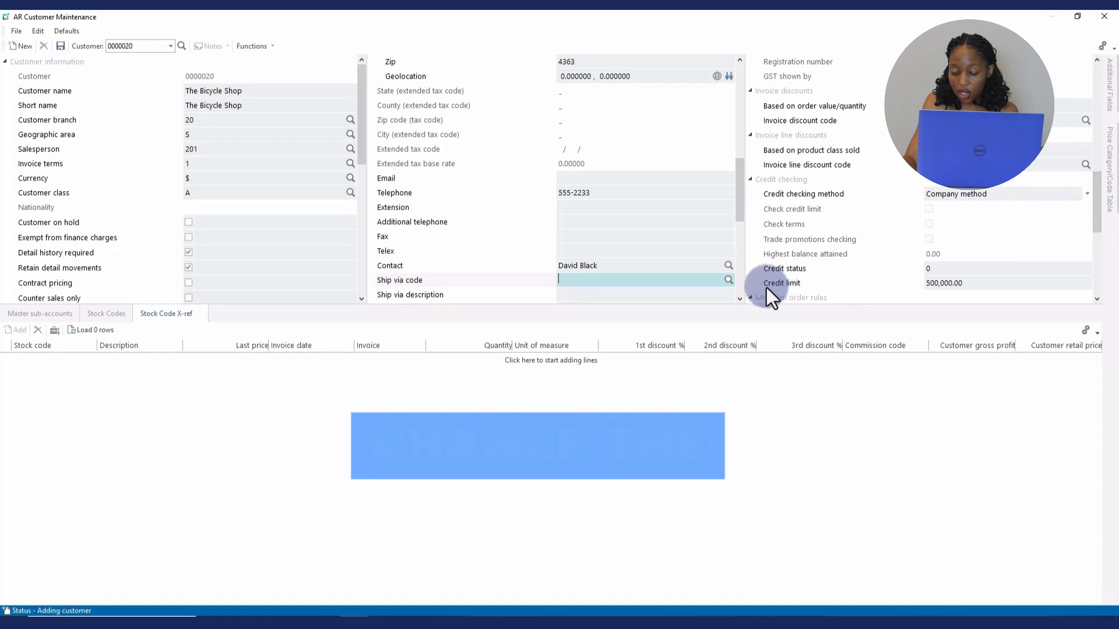
{"action": "left_click_drag", "start_coordinate": [977, 283], "coordinate": [937, 285]}
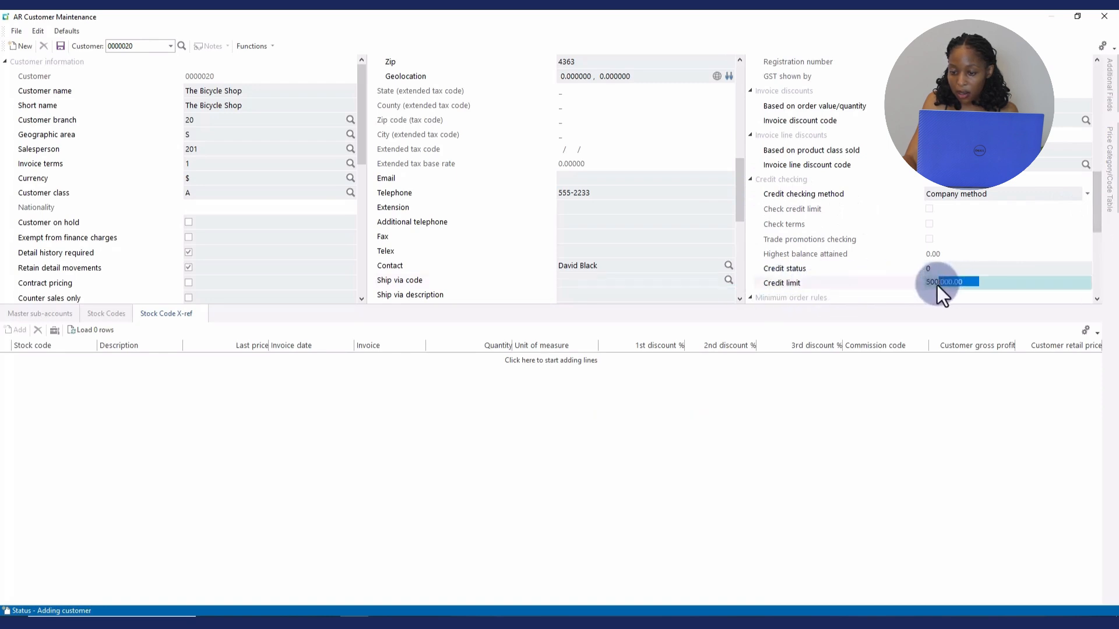
{"action": "type", "text": "2"}
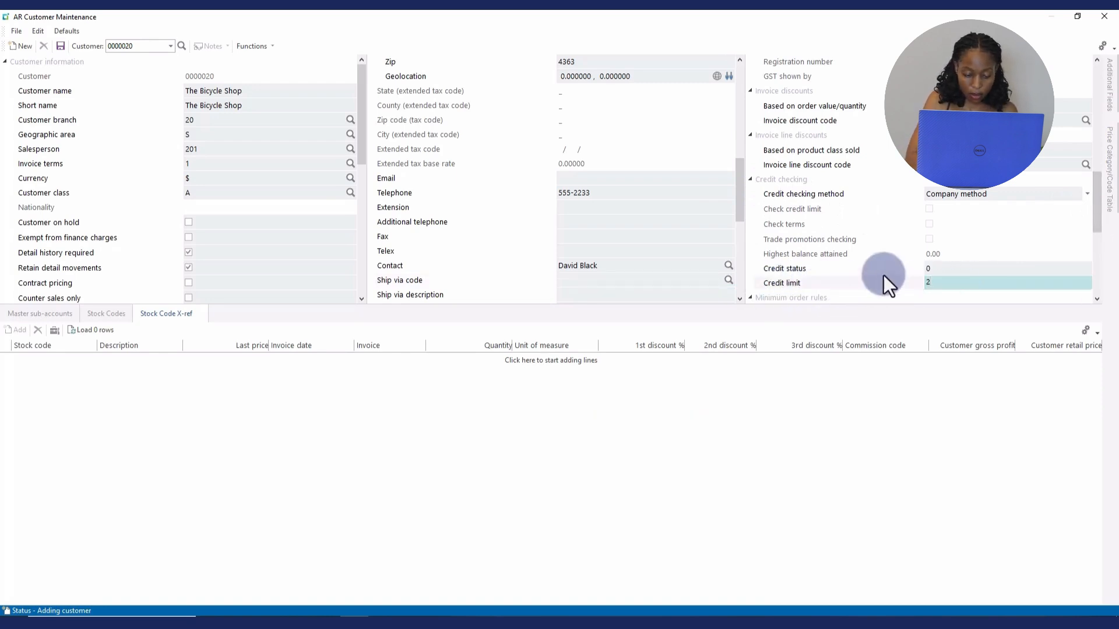
{"action": "type", "text": "50"}
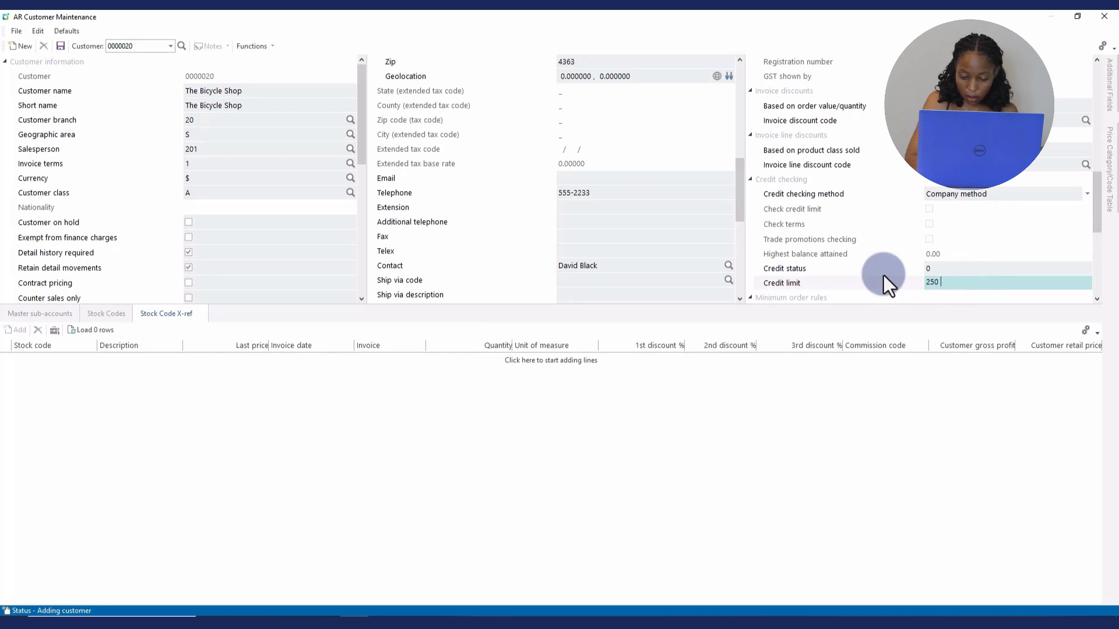
{"action": "type", "text": "000"}
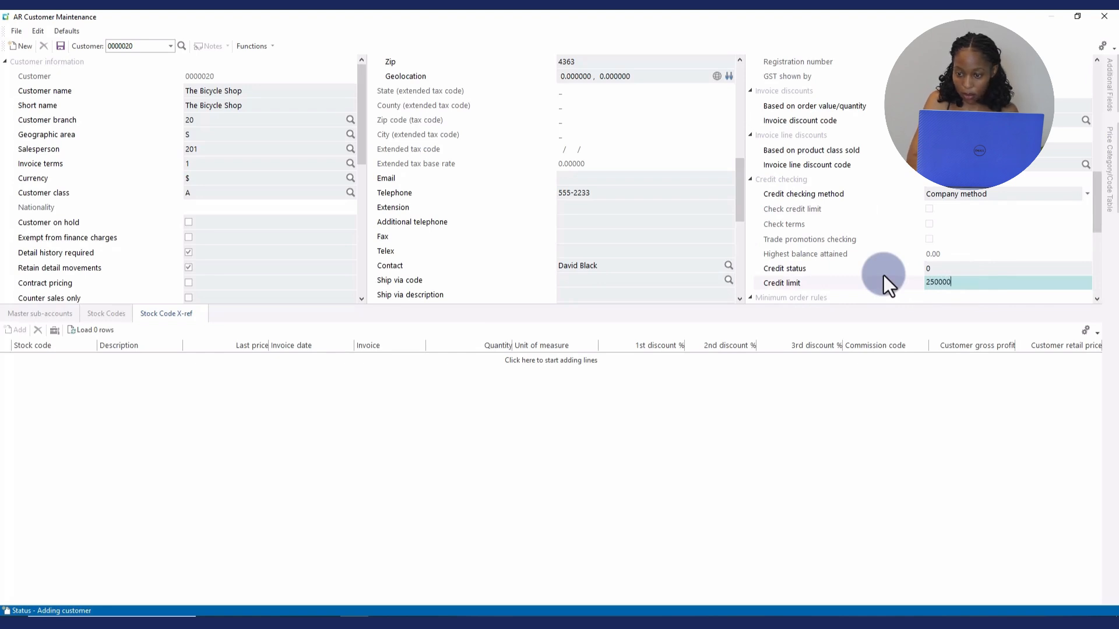
{"action": "left_click", "coordinate": [61, 47]}
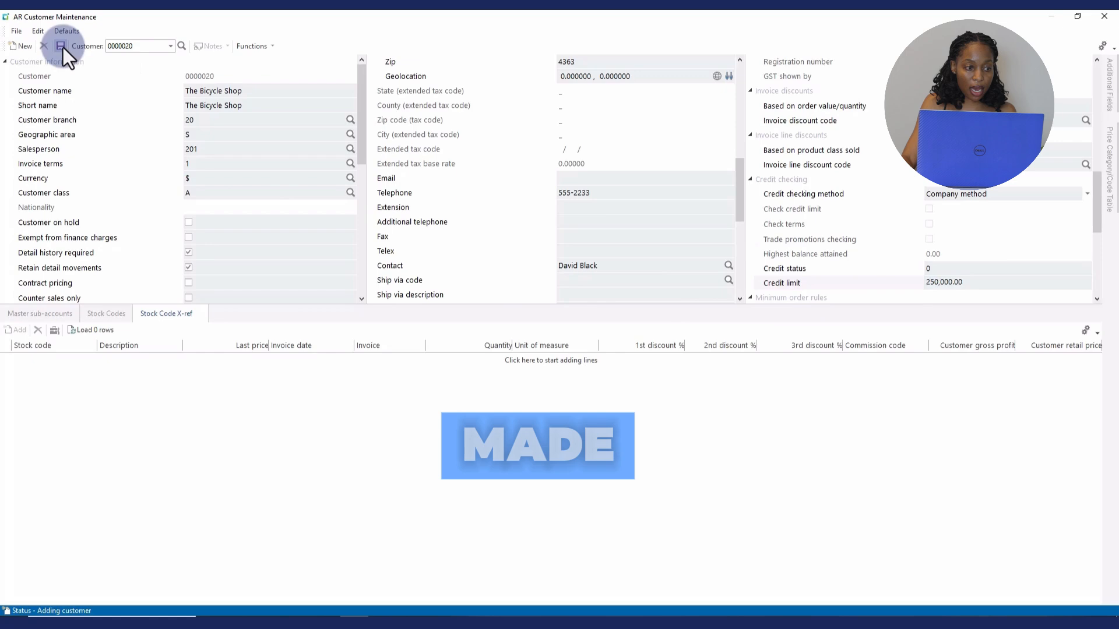
{"action": "left_click", "coordinate": [1104, 17]}
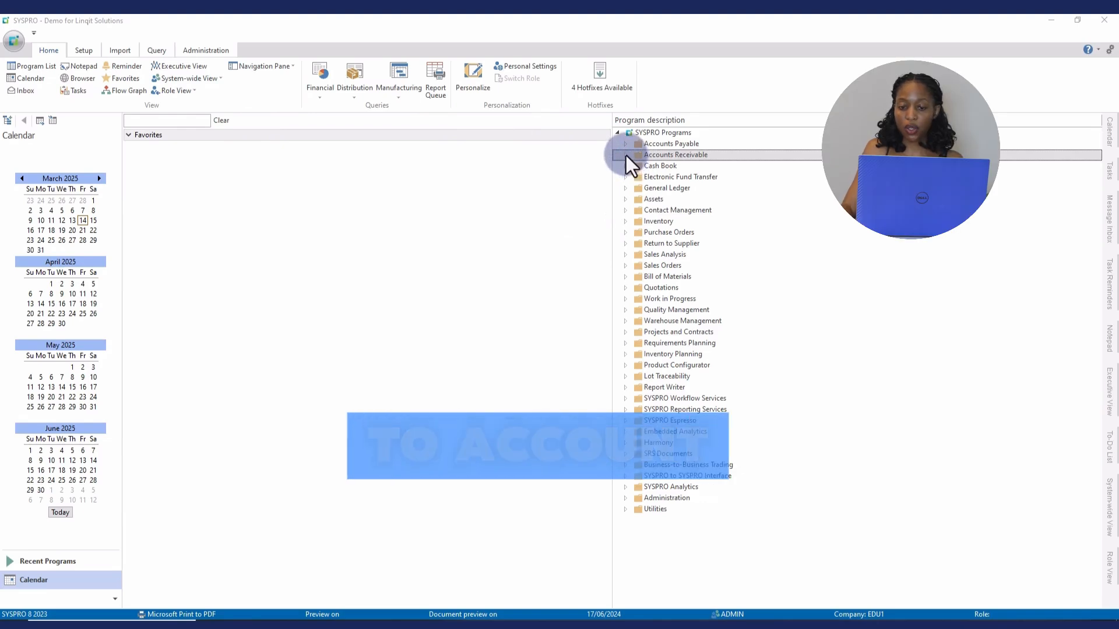
Open the Customers program from Accounts Receivable setup and load The Garden Executive by its customer number
{"action": "left_click", "coordinate": [626, 155]}
{"action": "left_click", "coordinate": [634, 243]}
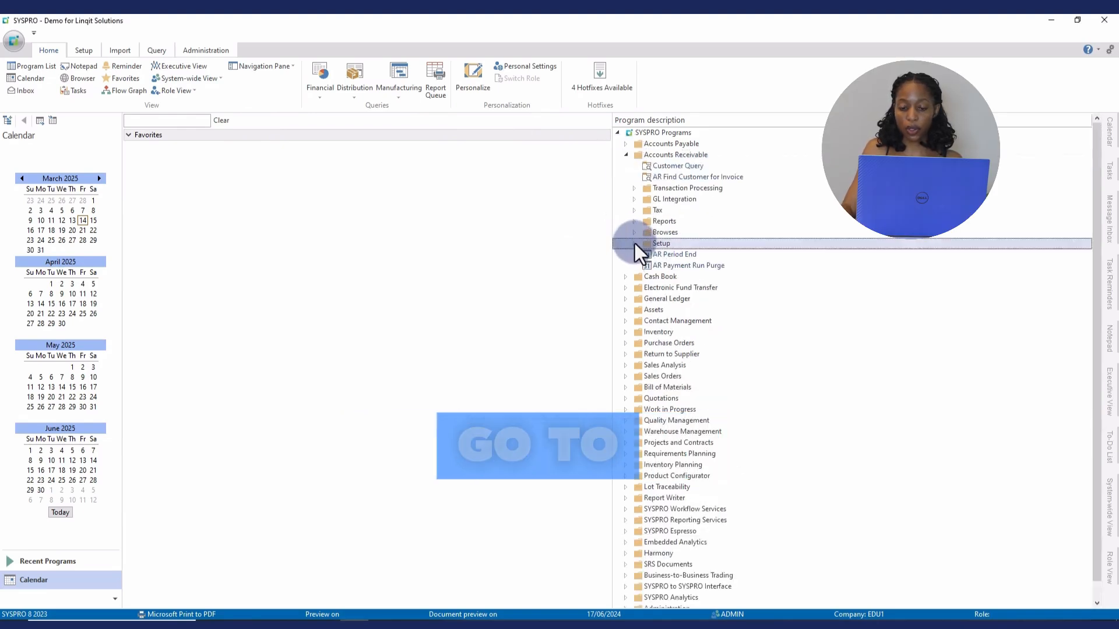
{"action": "left_click", "coordinate": [675, 255]}
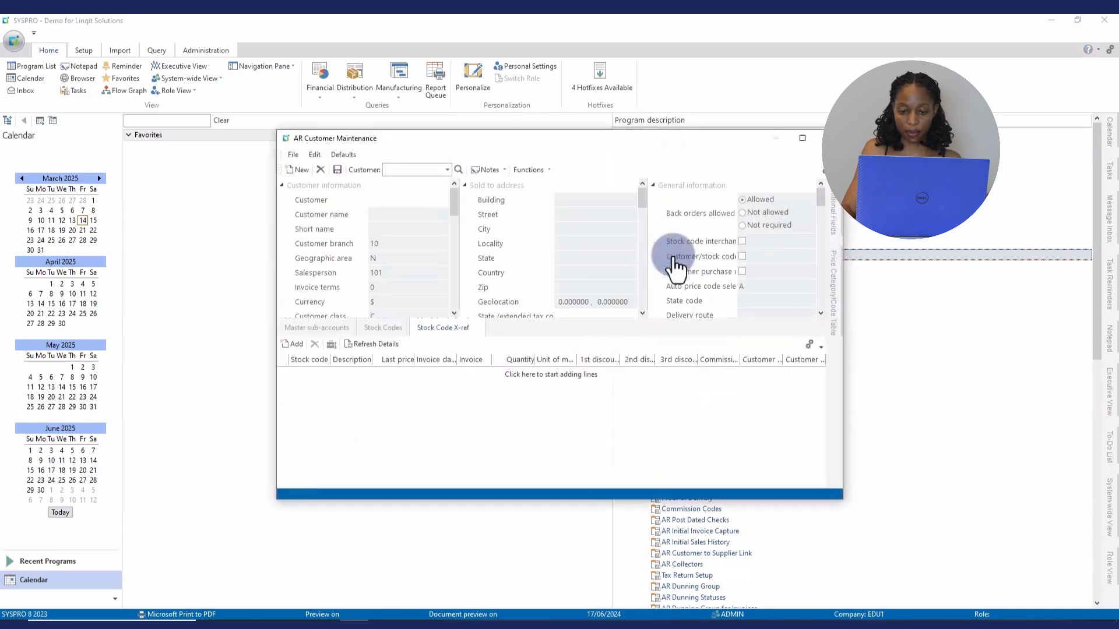
{"action": "left_click", "coordinate": [802, 141]}
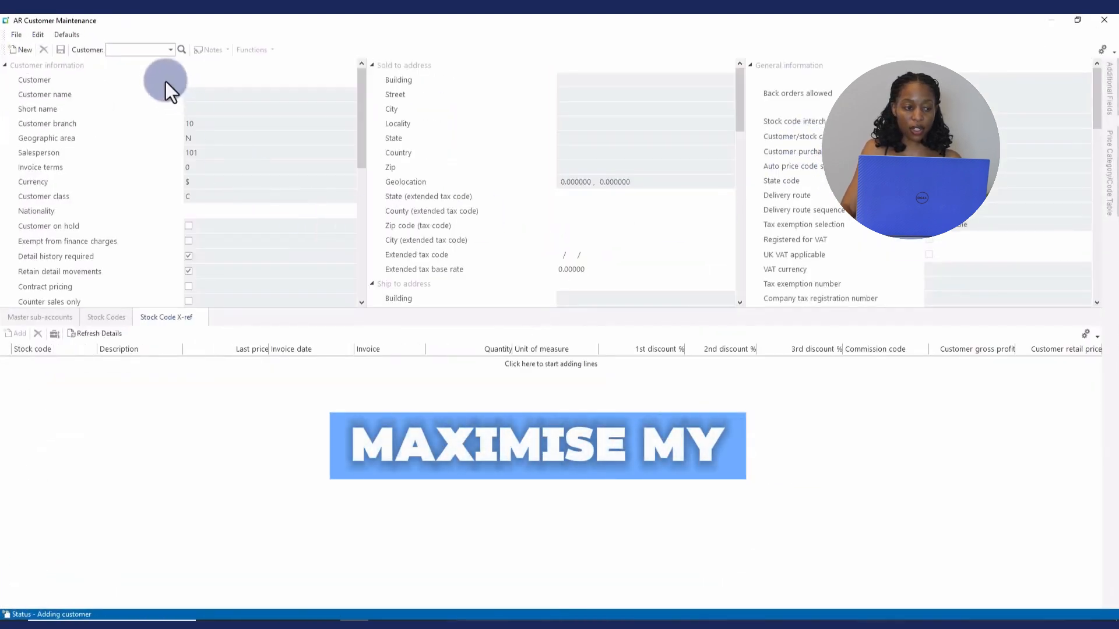
{"action": "left_click", "coordinate": [132, 49]}
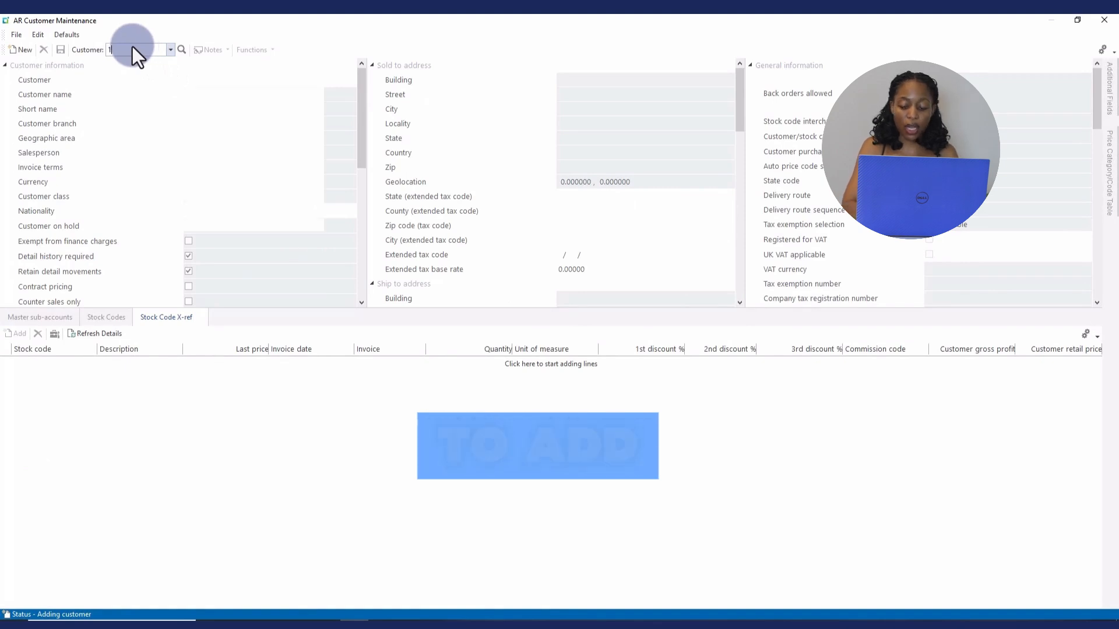
{"action": "type", "text": "19"}
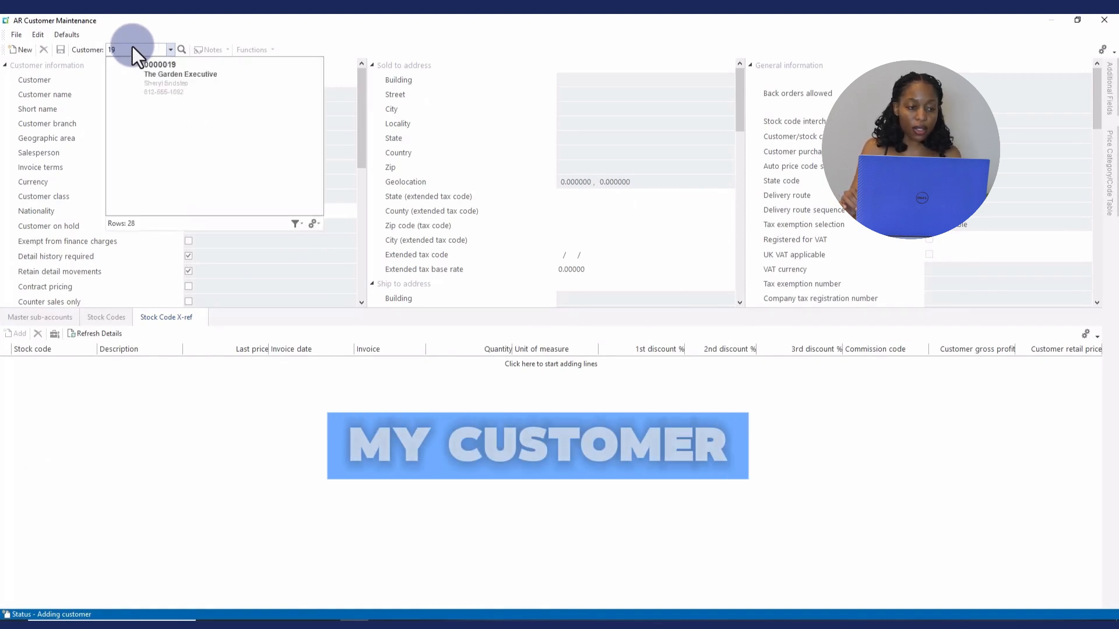
{"action": "key", "text": "Return"}
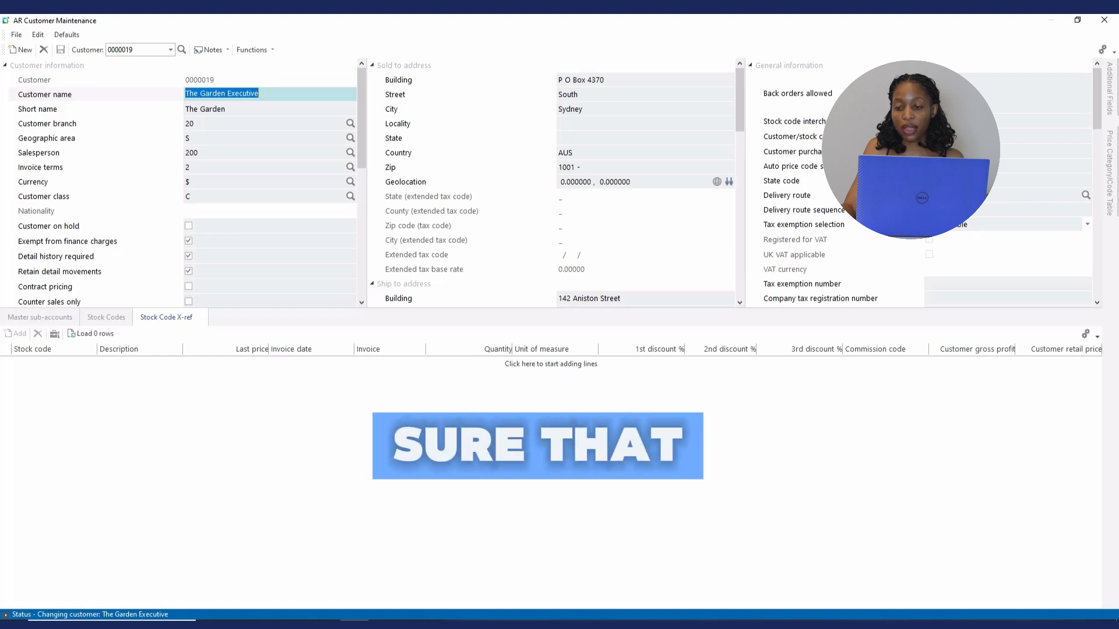
Enable Stock code interchange required for The Garden Executive, save the record and close the maintenance window
{"action": "left_click", "coordinate": [928, 121]}
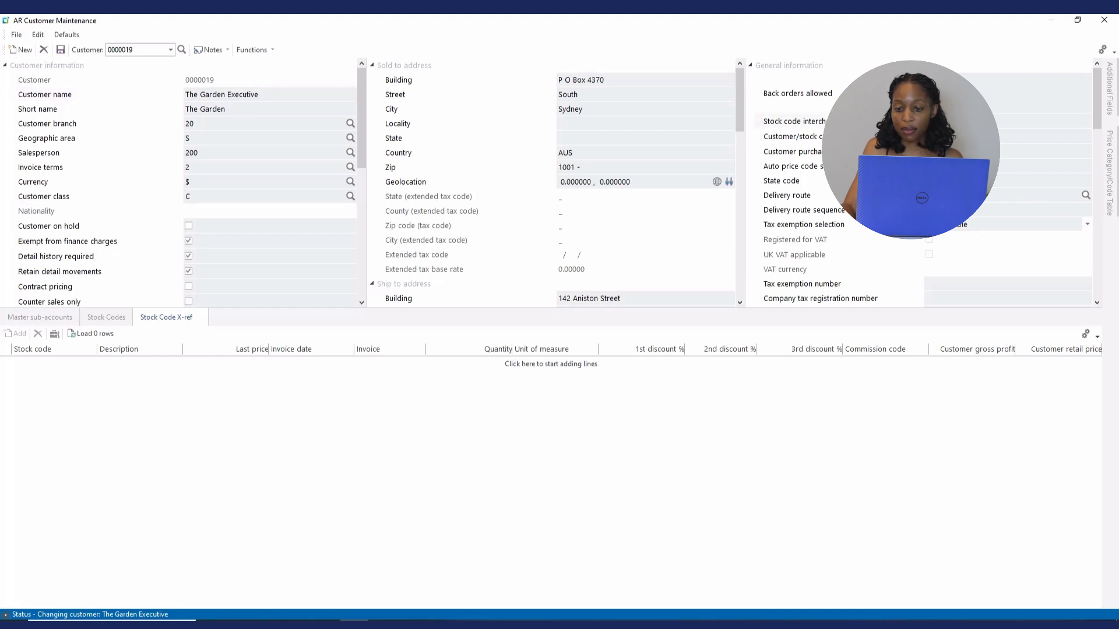
{"action": "left_click", "coordinate": [62, 51]}
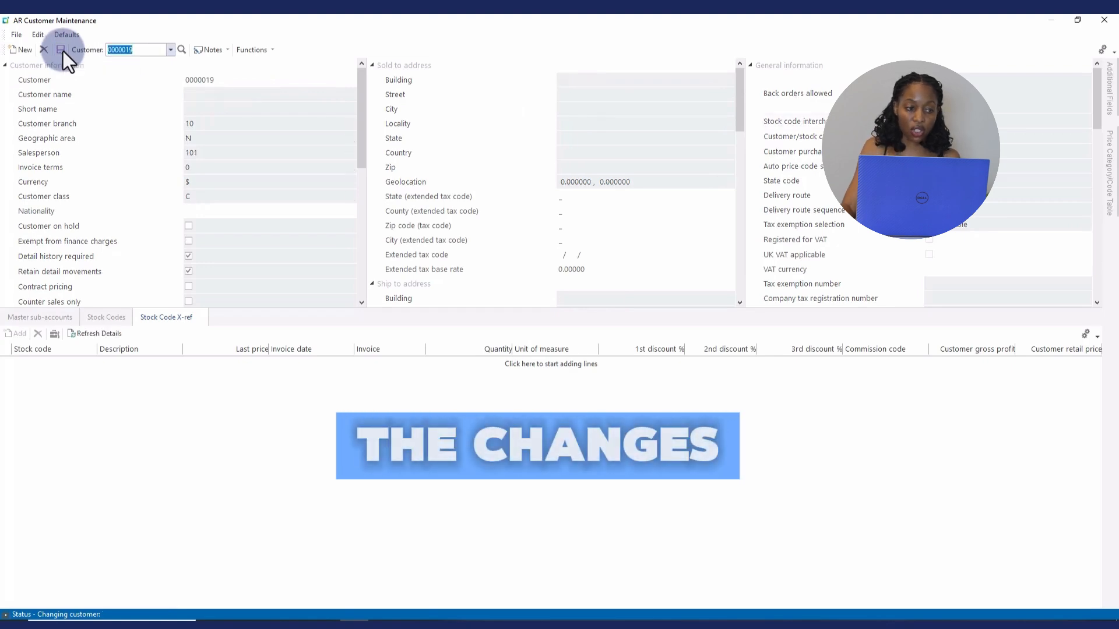
{"action": "left_click", "coordinate": [1105, 22]}
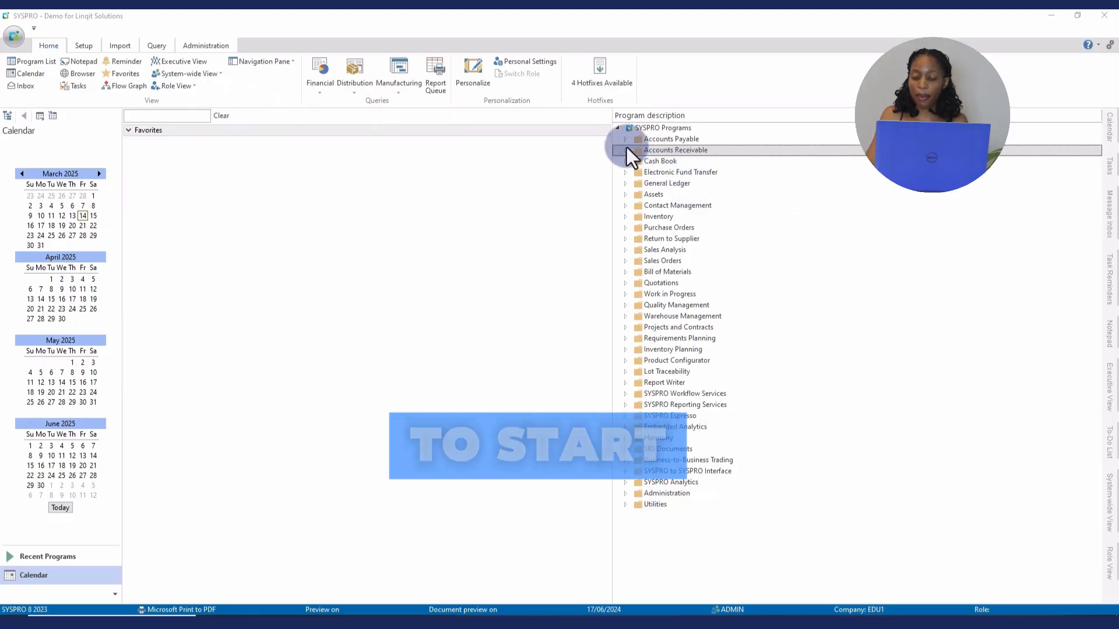
Open Customer Stock Codes from Accounts Receivable setup and load The Garden Executive by its customer number
{"action": "left_click", "coordinate": [625, 151]}
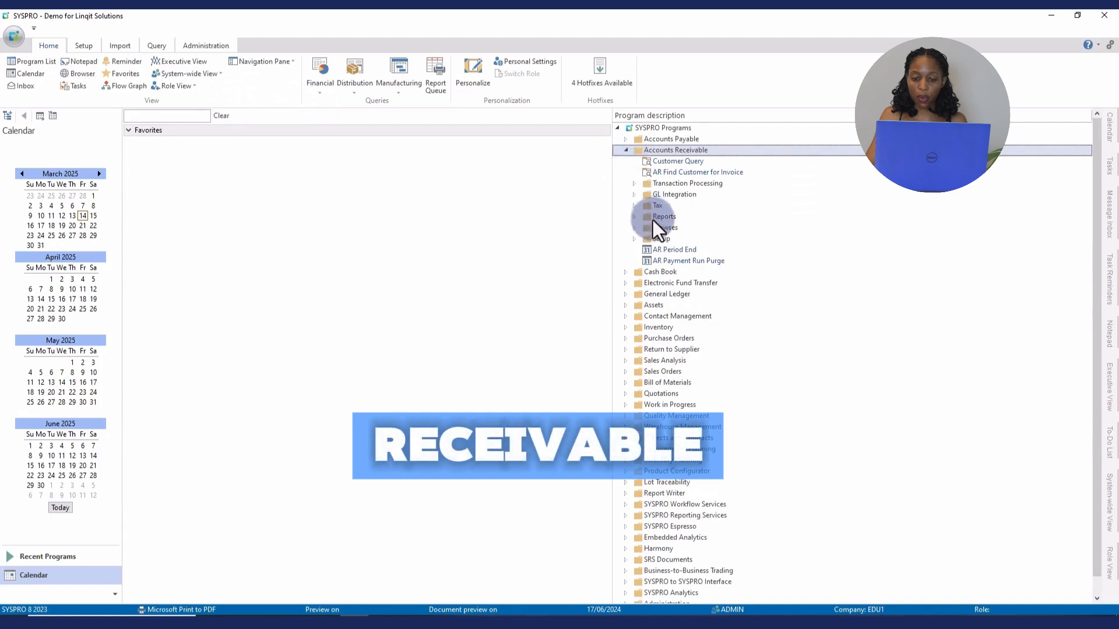
{"action": "left_click", "coordinate": [634, 239]}
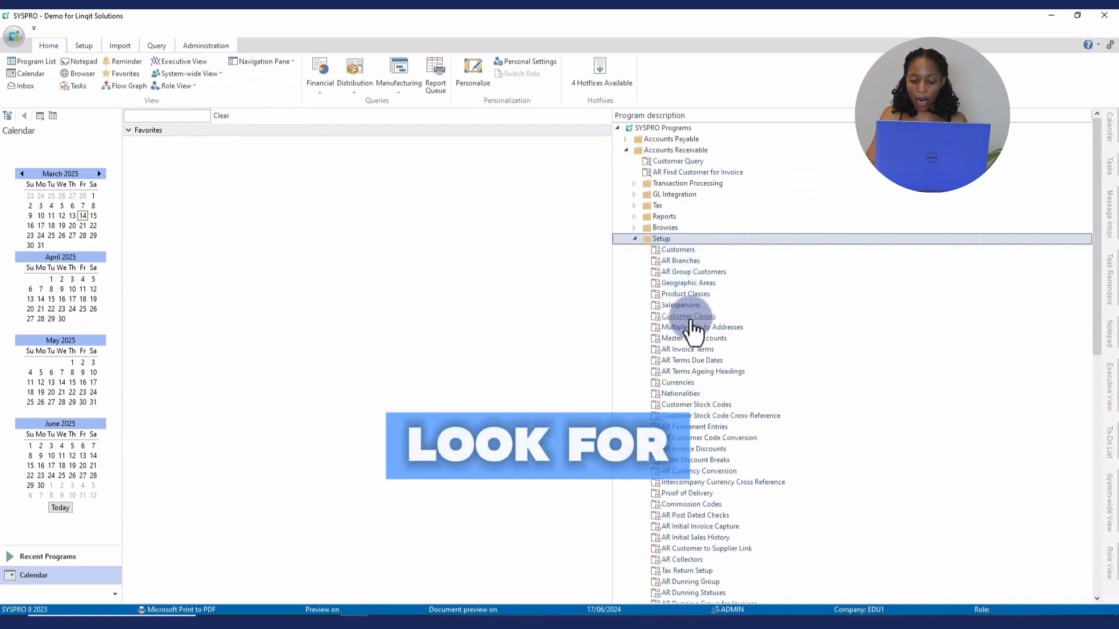
{"action": "double_click", "coordinate": [691, 405]}
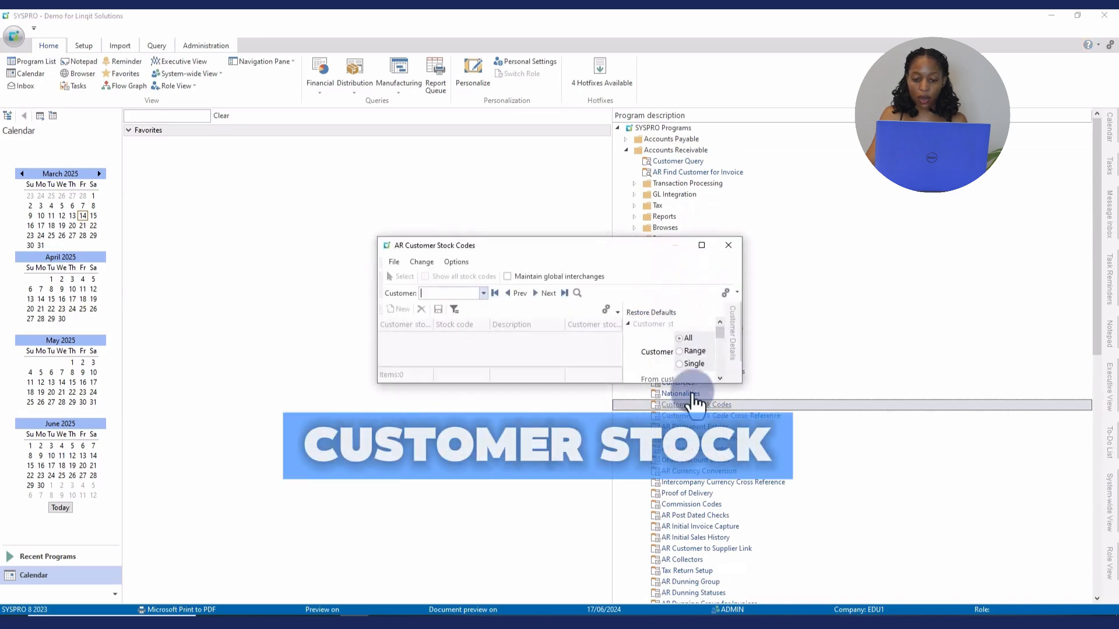
{"action": "left_click", "coordinate": [701, 249]}
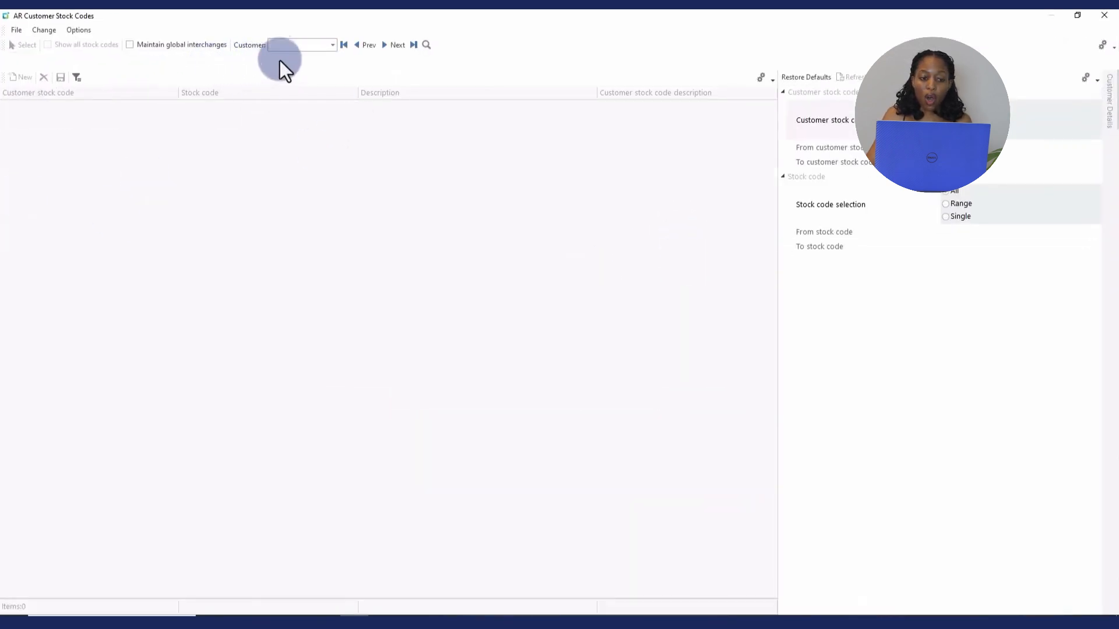
{"action": "left_click", "coordinate": [284, 46]}
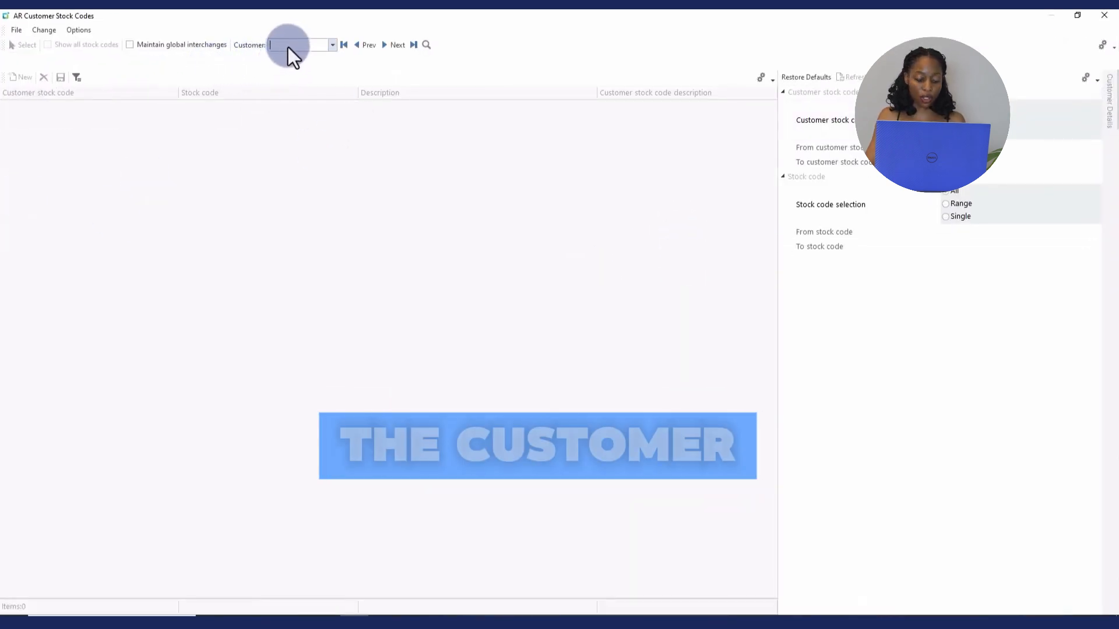
{"action": "type", "text": "19"}
{"action": "key", "text": "Return"}
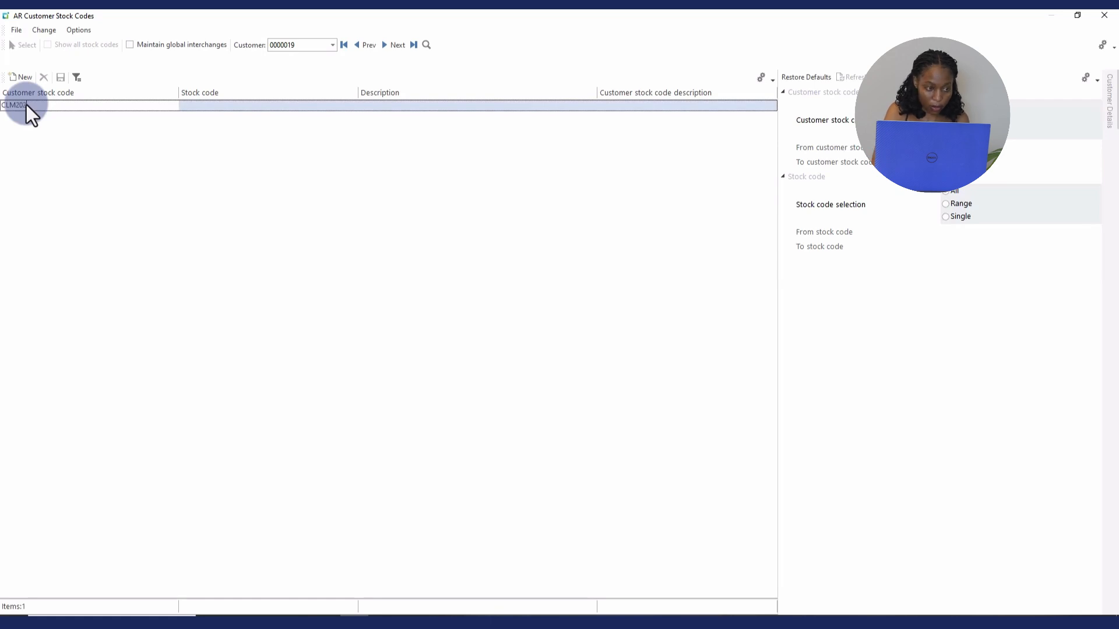
Link customer stock code CLM202 to stock code GF100 (Green Garden Bench)
{"action": "key", "text": "Tab"}
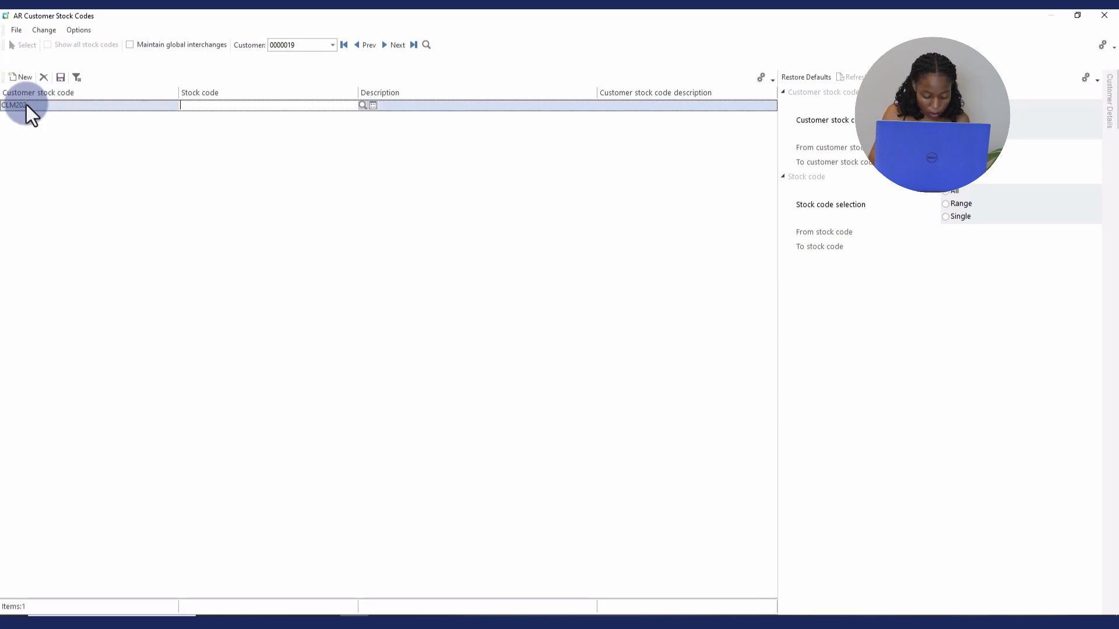
{"action": "type", "text": "GF"}
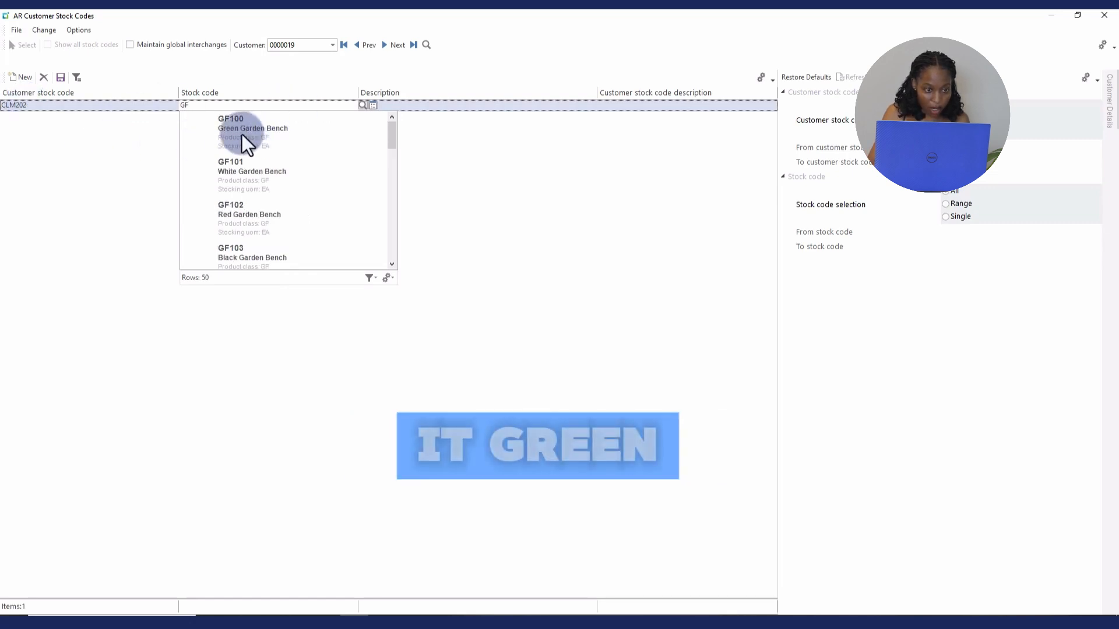
{"action": "left_click", "coordinate": [259, 131]}
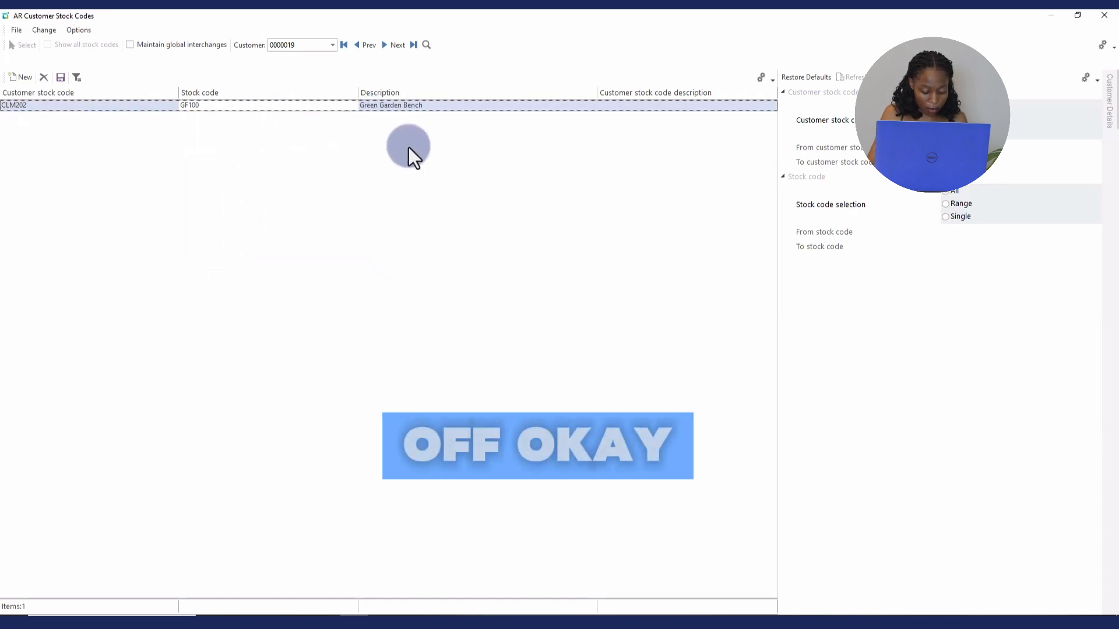
Link customer stock code CLM203 to stock code GF101 (White Garden Bench), save the customer stock codes and close the program
{"action": "left_click", "coordinate": [61, 78]}
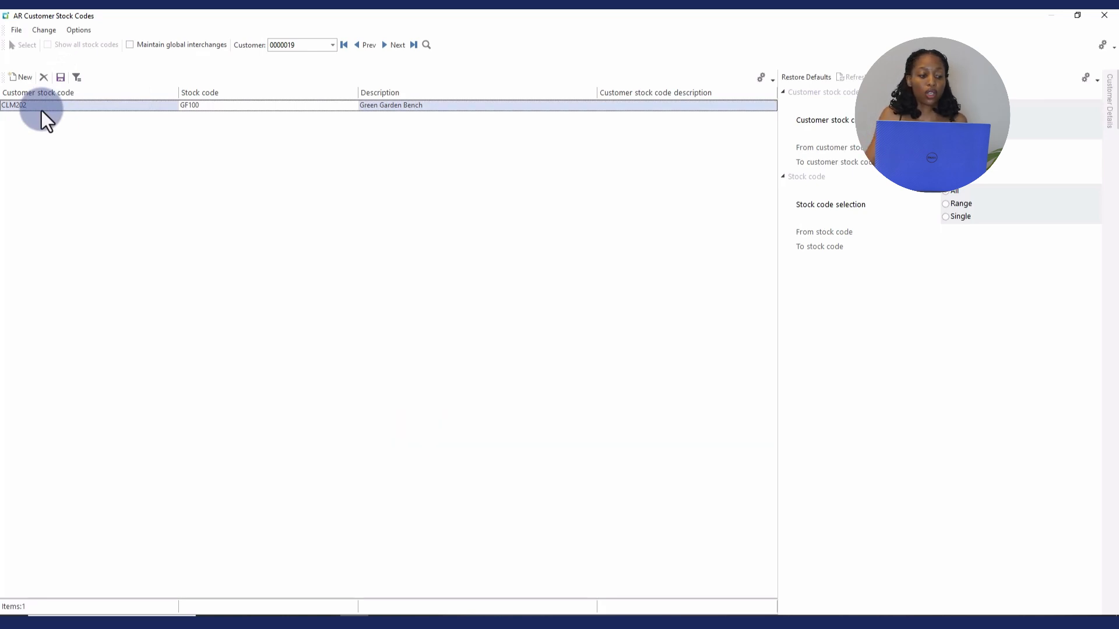
{"action": "left_click", "coordinate": [22, 117]}
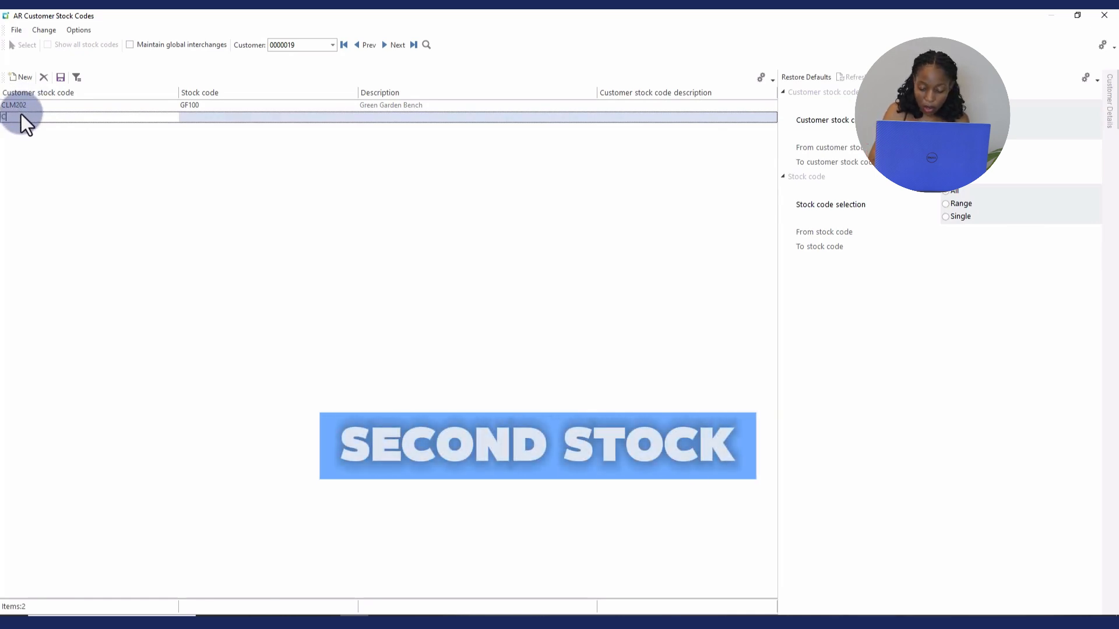
{"action": "type", "text": "CLM2"}
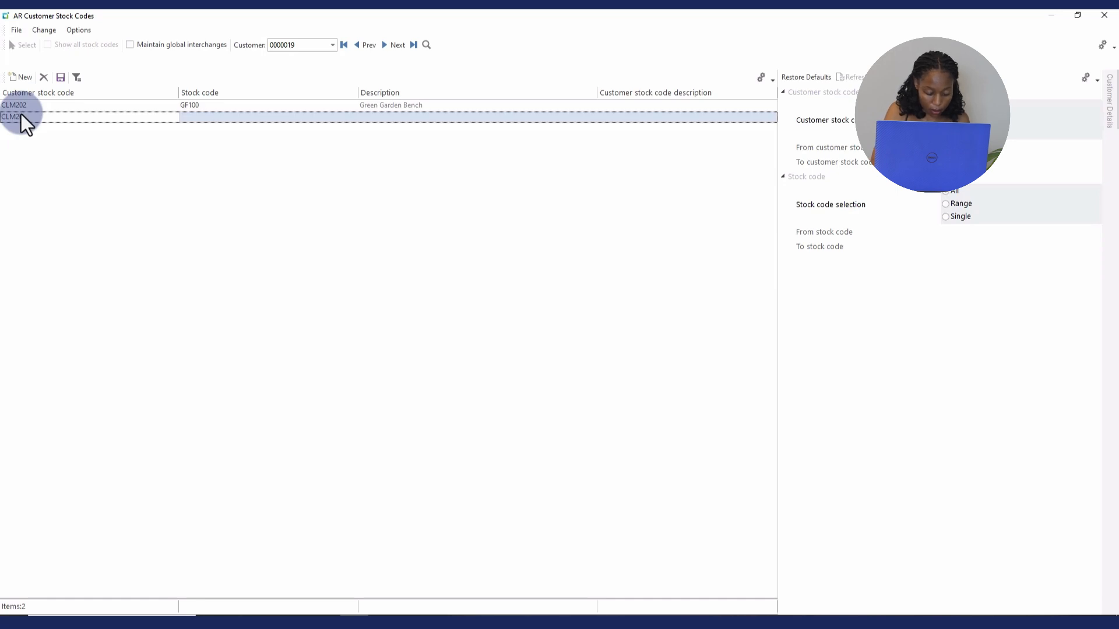
{"action": "type", "text": "03"}
{"action": "key", "text": "Tab"}
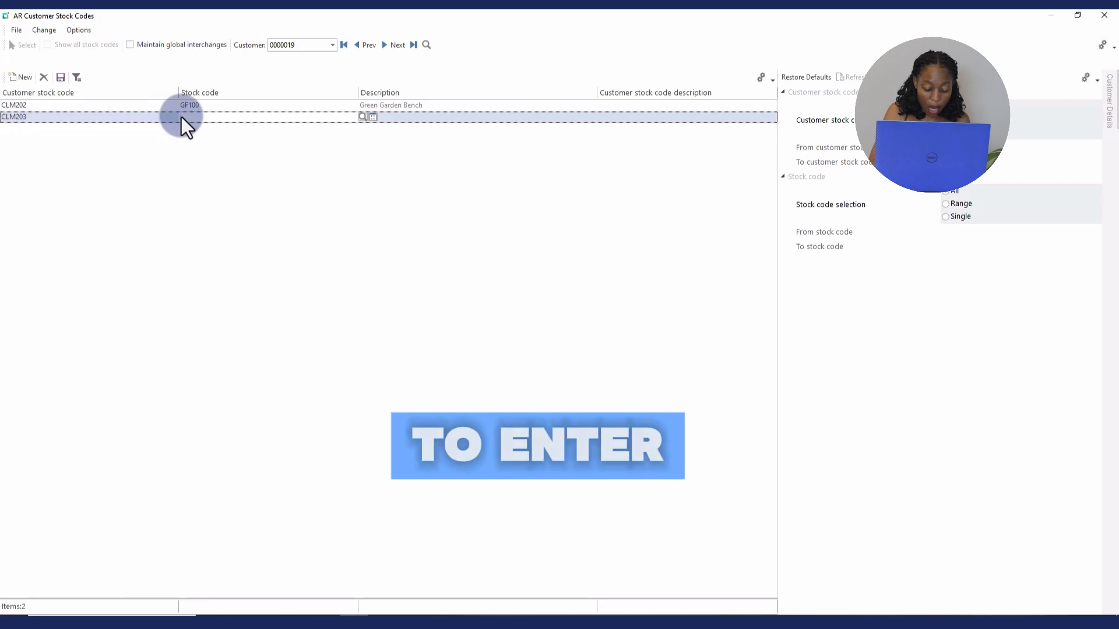
{"action": "type", "text": "GF"}
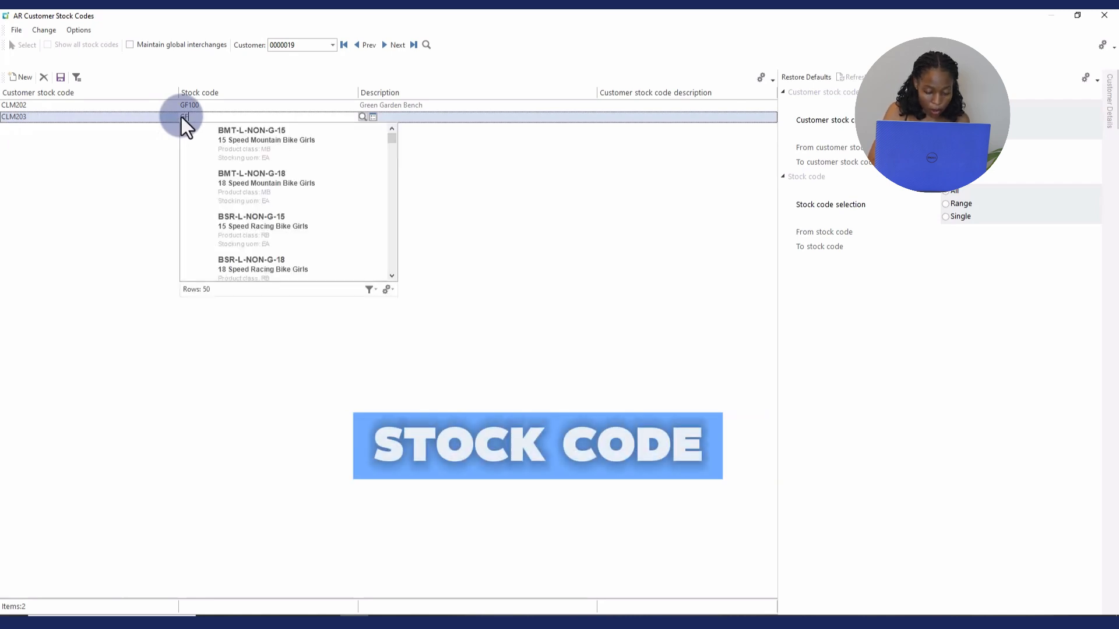
{"action": "type", "text": "10"}
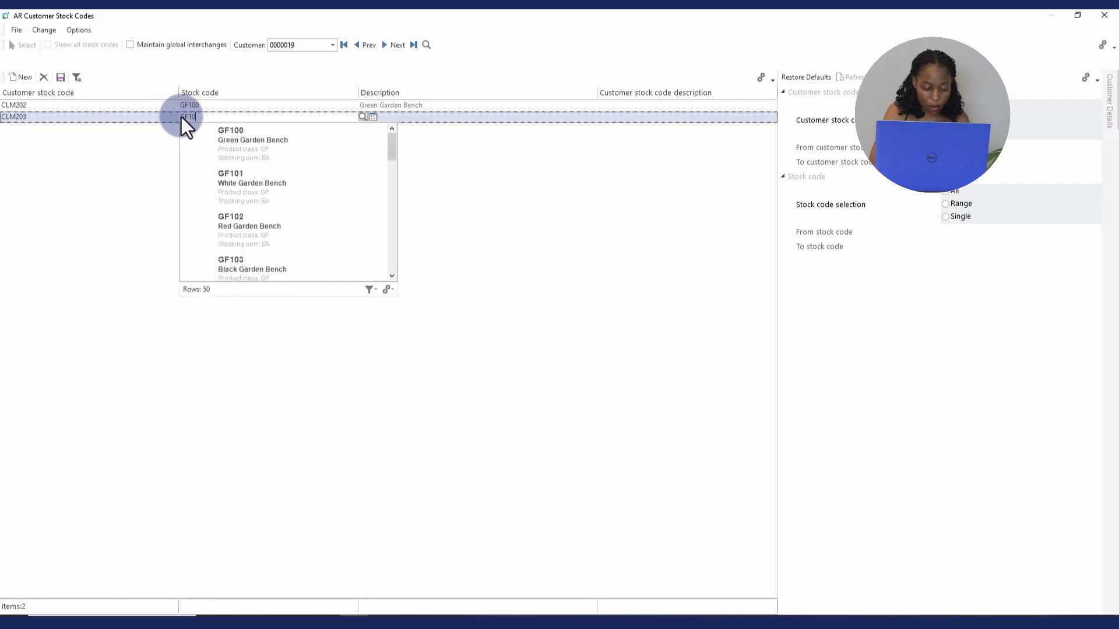
{"action": "type", "text": "1"}
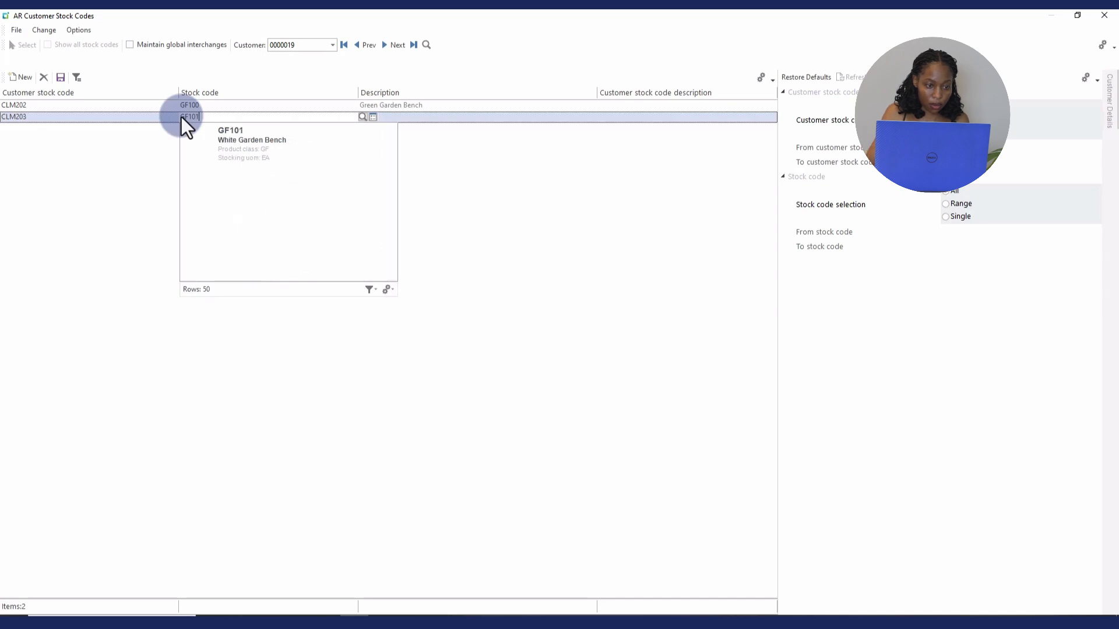
{"action": "left_click", "coordinate": [250, 137]}
{"action": "key", "text": "Tab"}
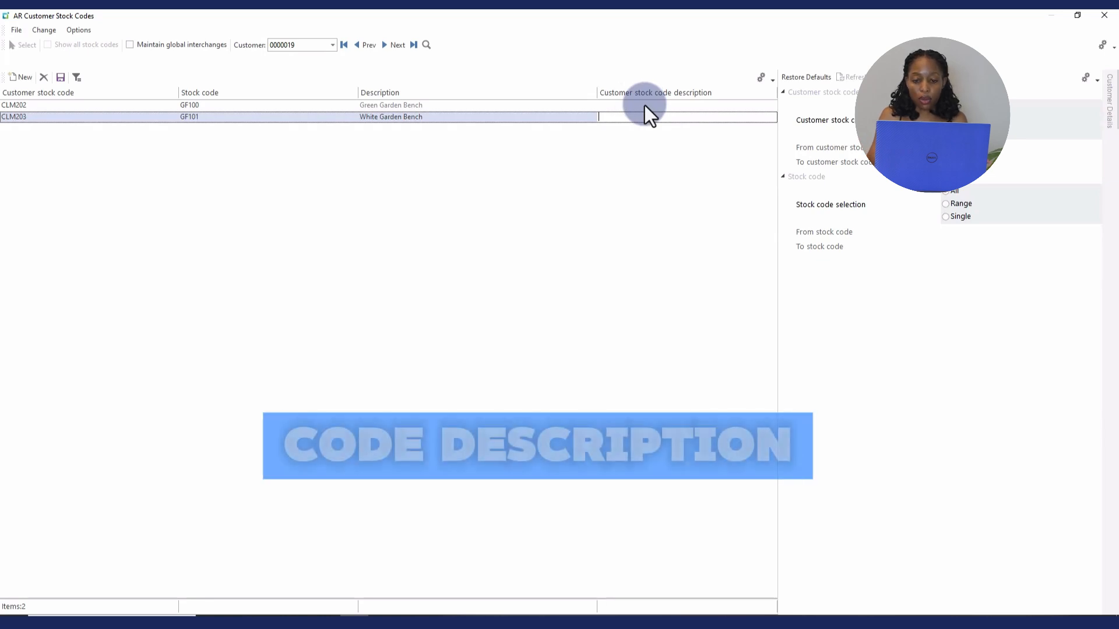
{"action": "left_click", "coordinate": [62, 79]}
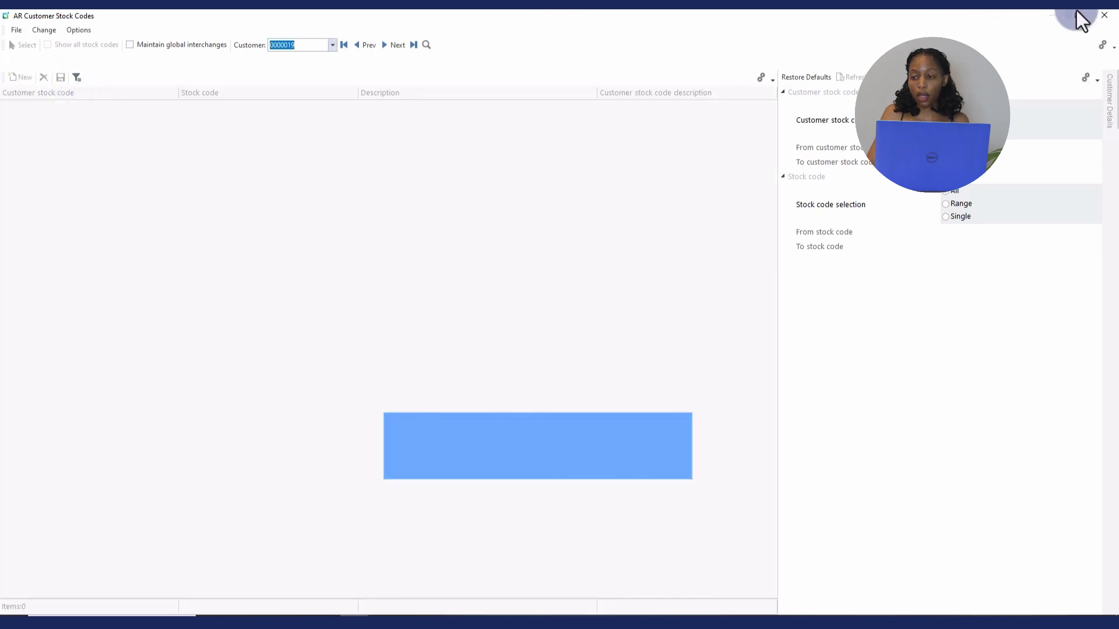
{"action": "left_click", "coordinate": [1104, 15]}
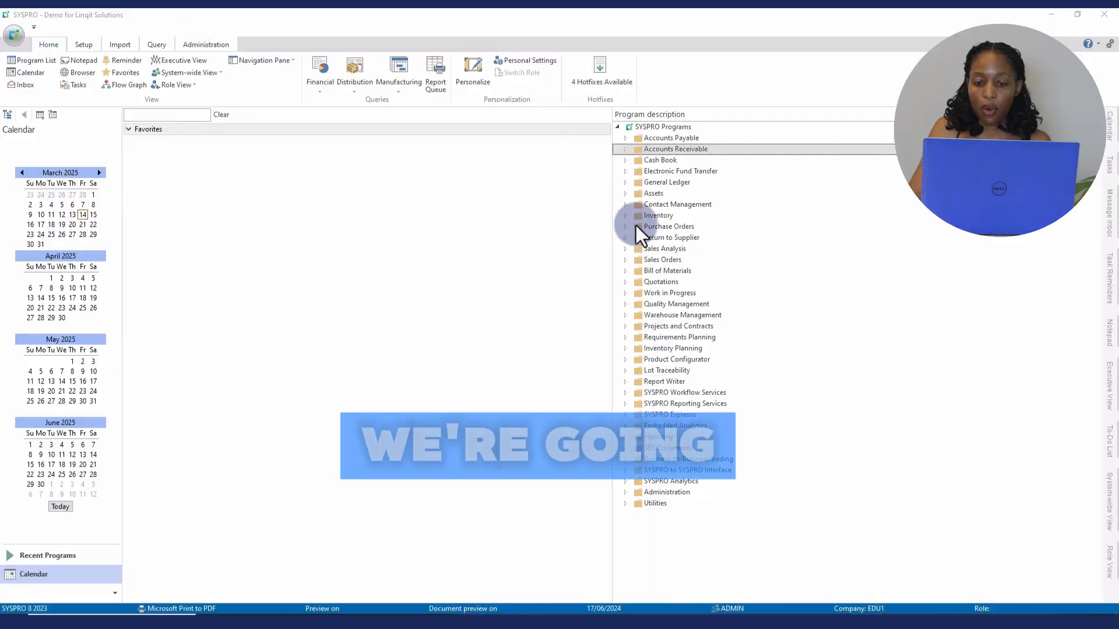
Open Customer Stock Code Cross Reference from Accounts Receivable setup, enlarge its line grid and load the Bayside customer by its customer number
{"action": "left_click", "coordinate": [625, 149]}
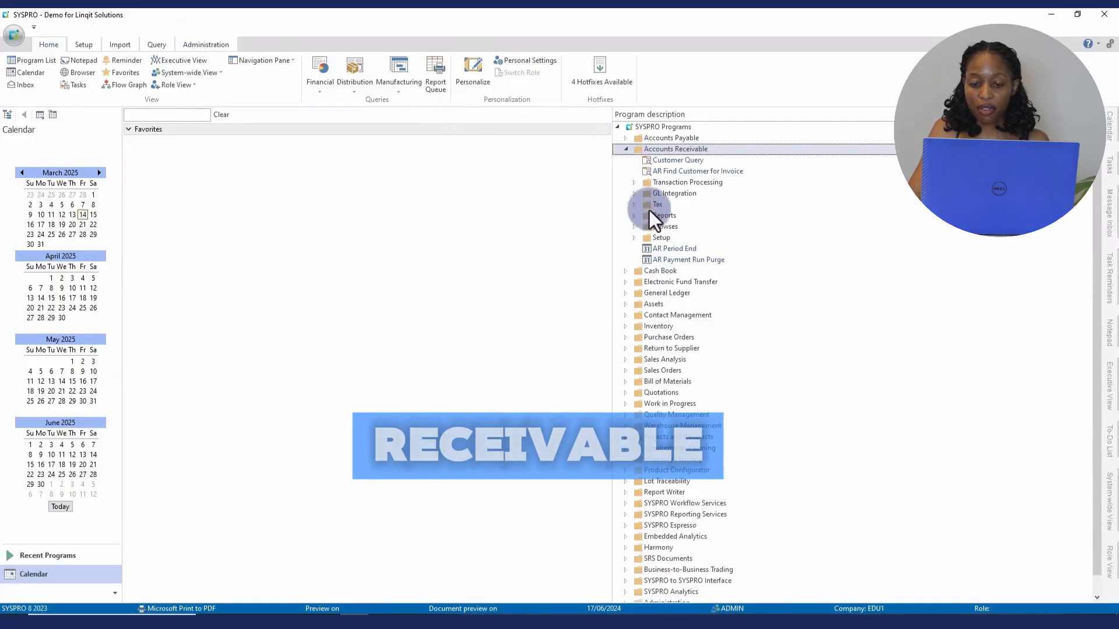
{"action": "left_click", "coordinate": [635, 238]}
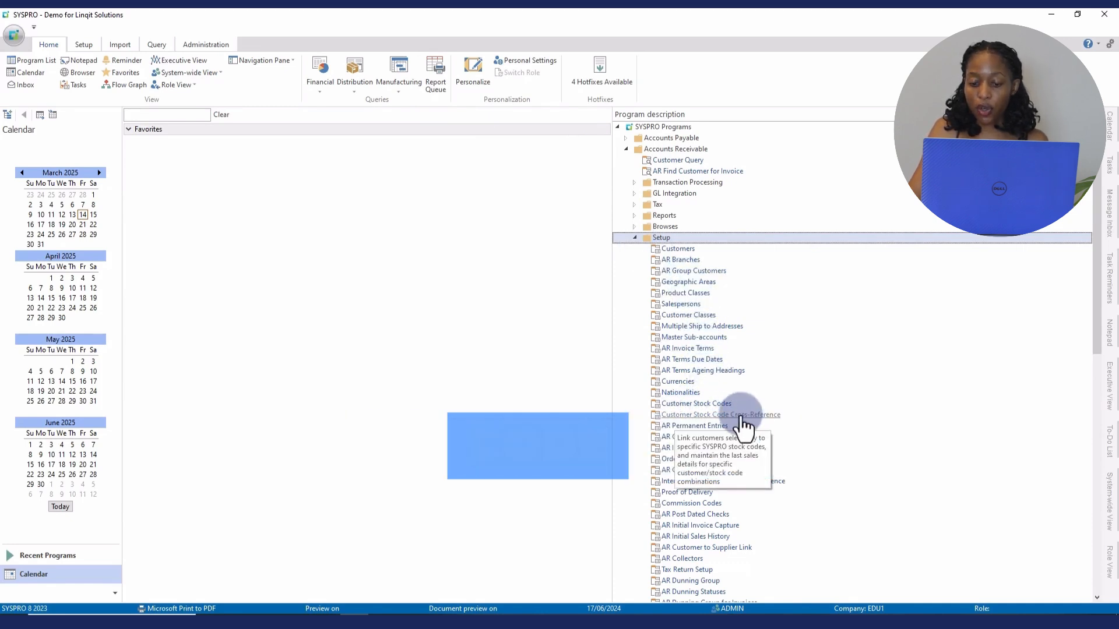
{"action": "double_click", "coordinate": [774, 419]}
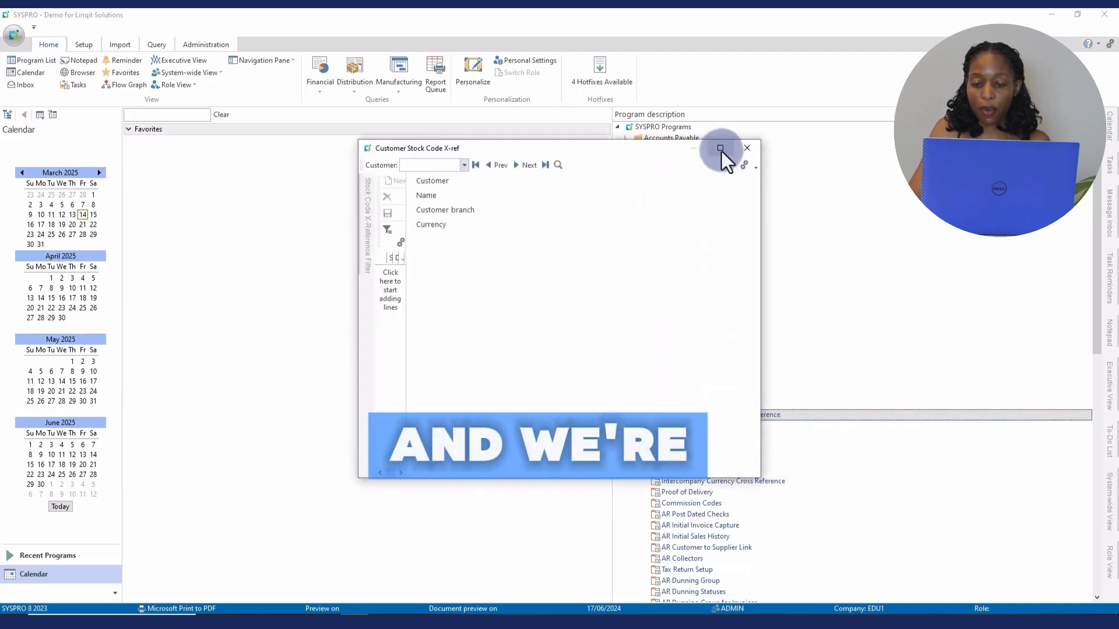
{"action": "left_click", "coordinate": [720, 149]}
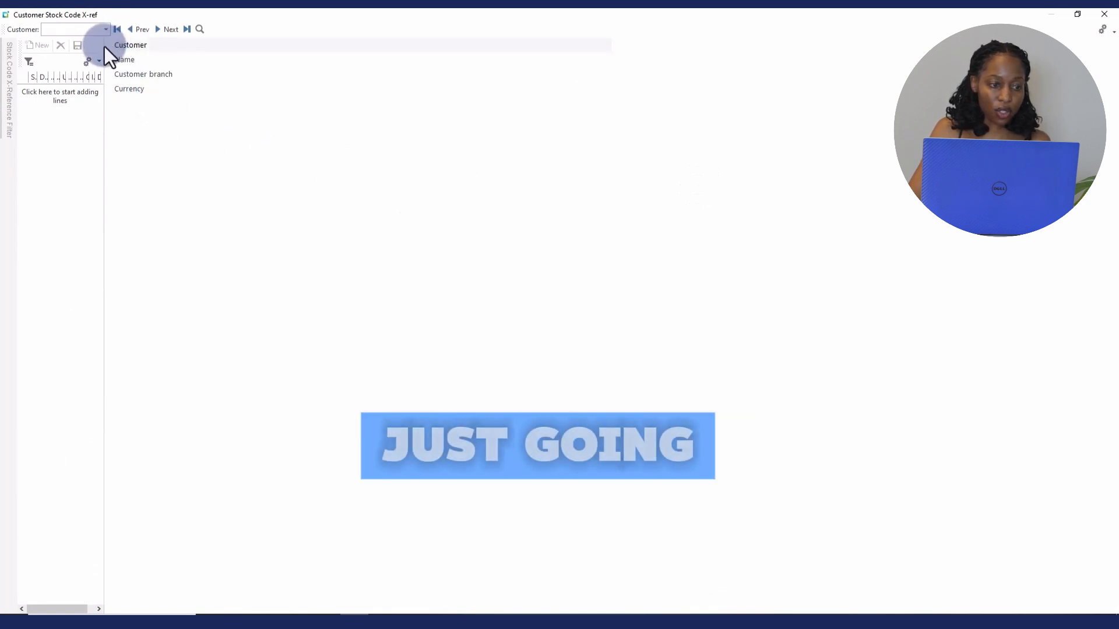
{"action": "left_click_drag", "start_coordinate": [103, 45], "coordinate": [662, 50]}
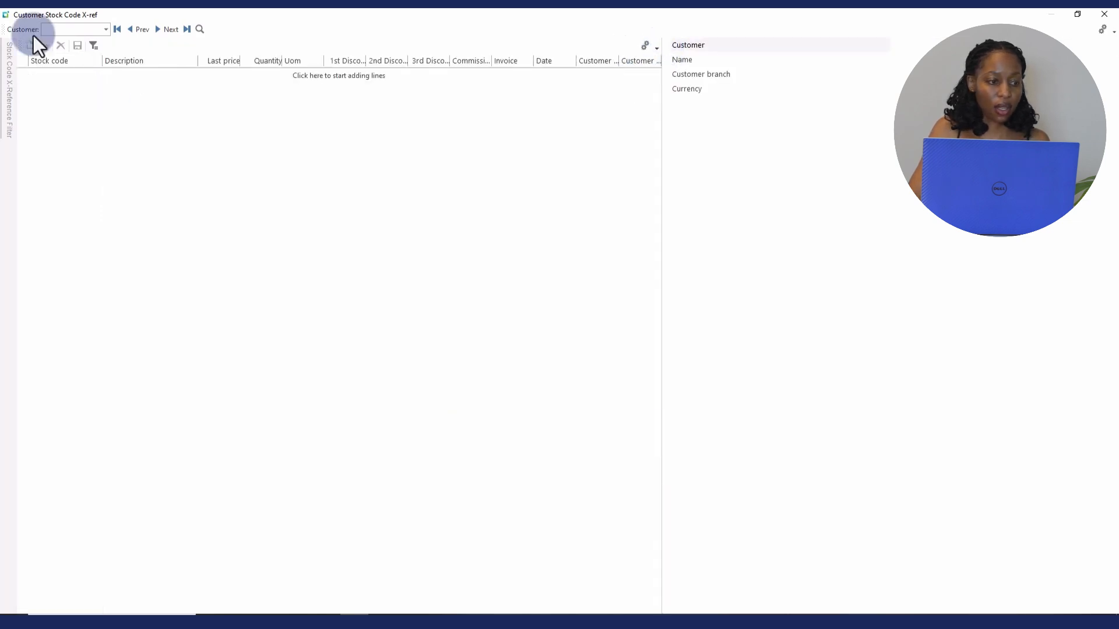
{"action": "left_click", "coordinate": [54, 33]}
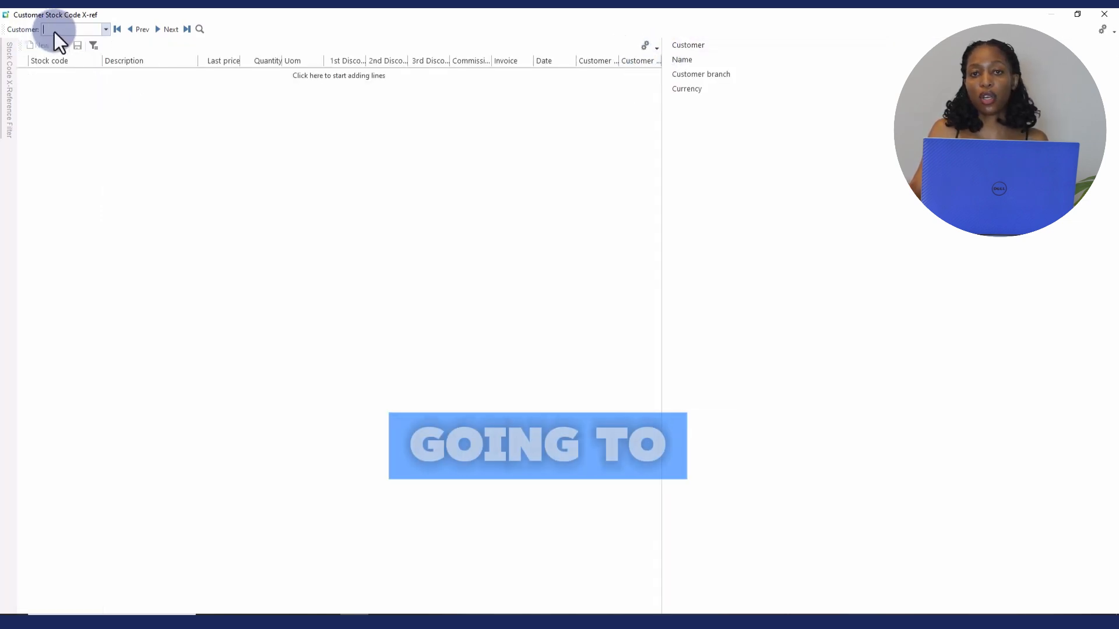
{"action": "type", "text": "0000001"}
{"action": "key", "text": "Return"}
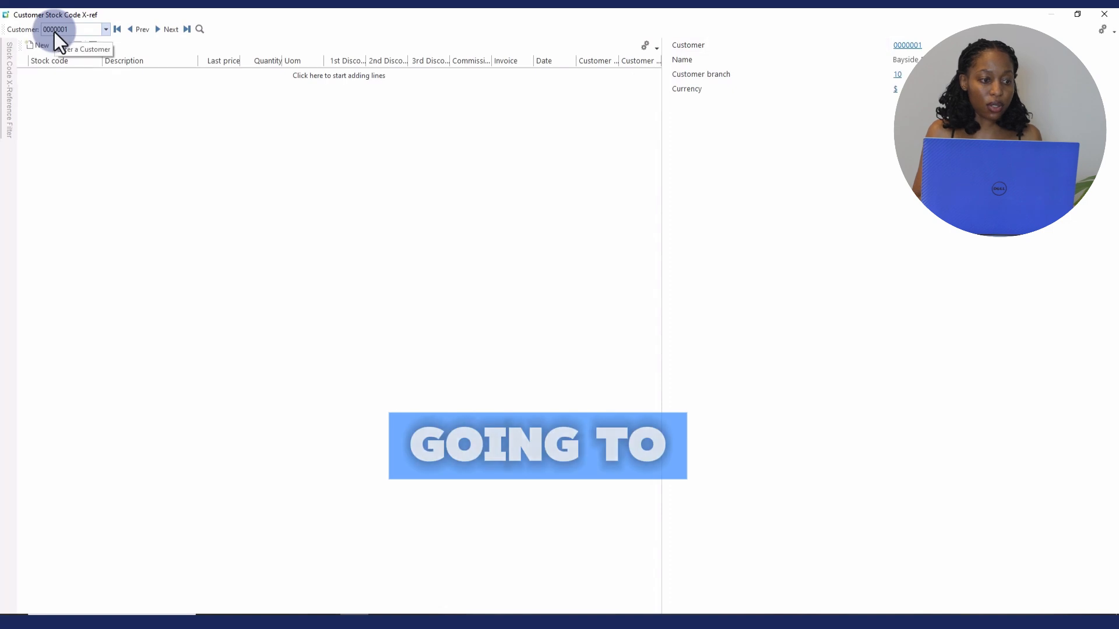
Add a cross-reference line for stock code A200 (Bicycle Pump) with last price 24.80, quantity 1000 and unit of measure EA
{"action": "left_click", "coordinate": [32, 73]}
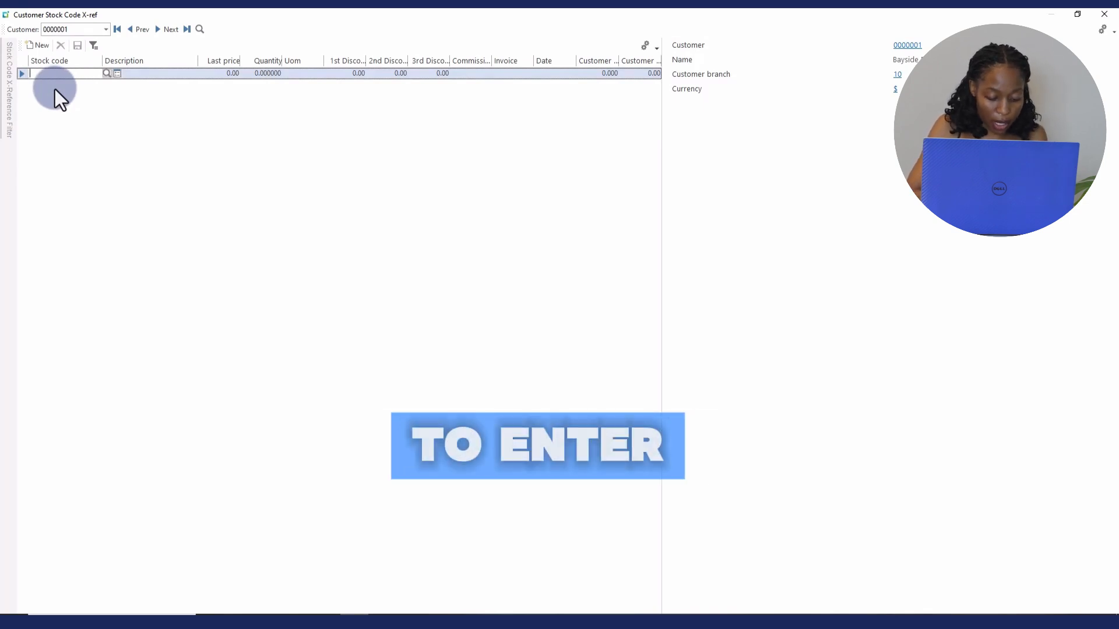
{"action": "type", "text": "A200"}
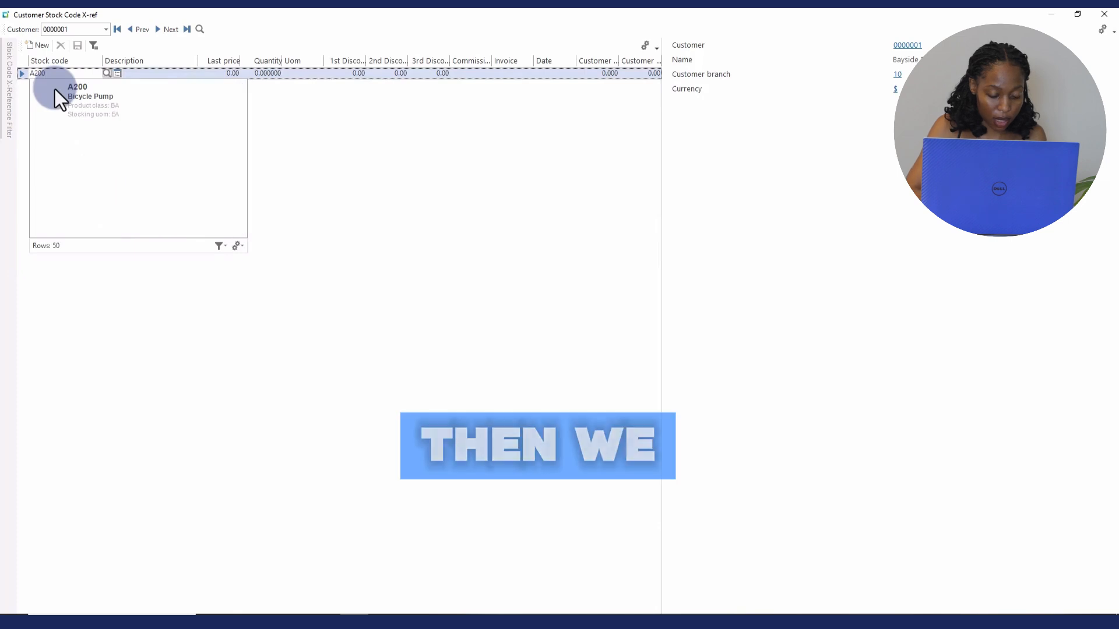
{"action": "key", "text": "Return"}
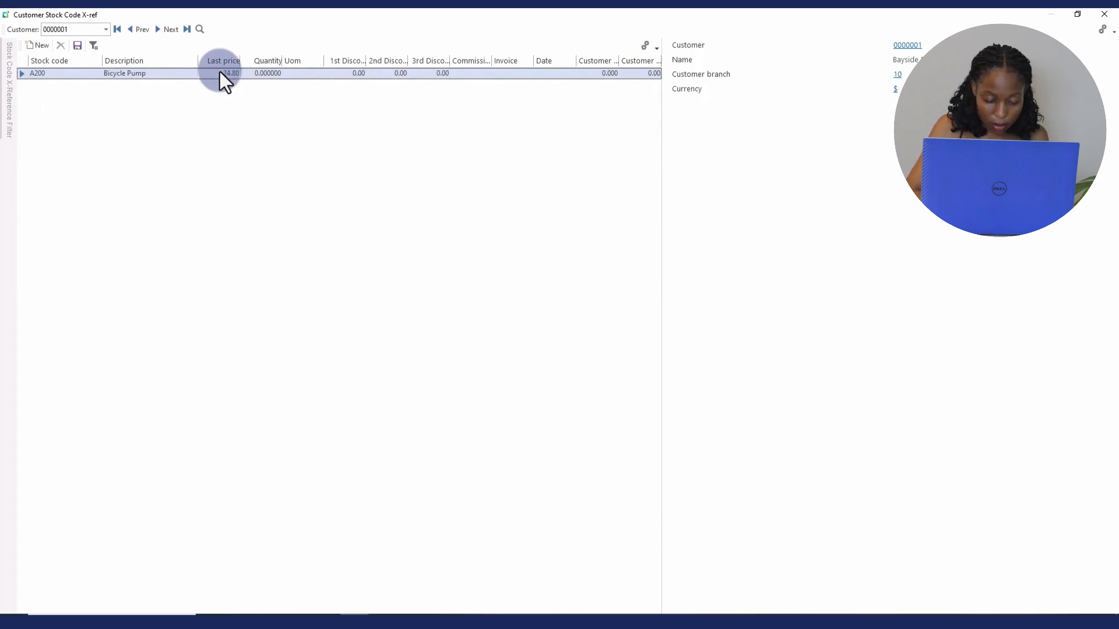
{"action": "key", "text": "Tab"}
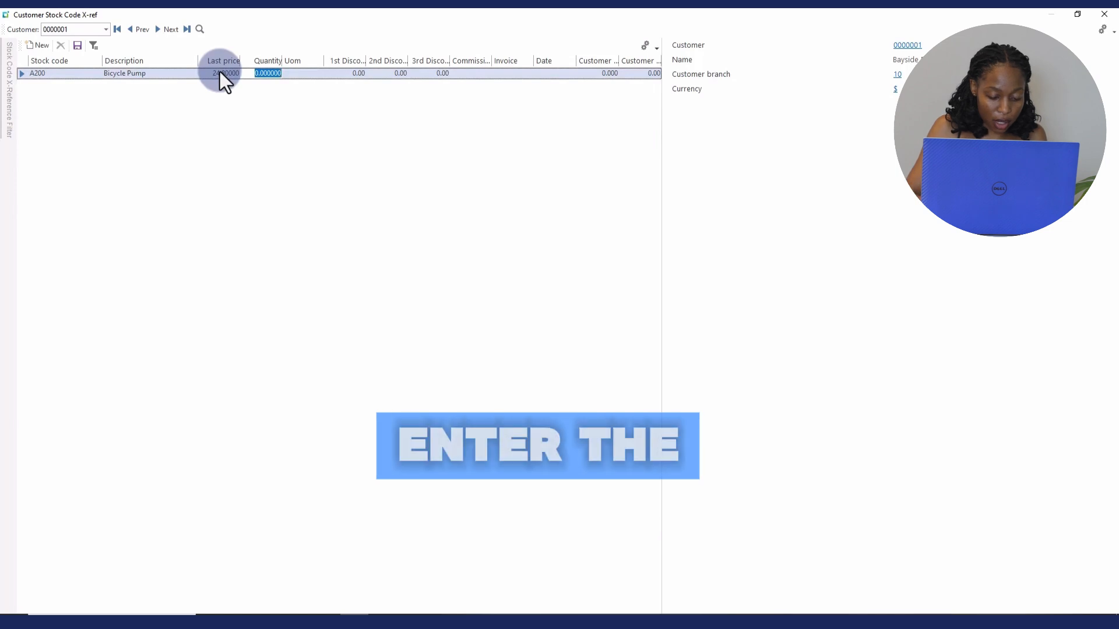
{"action": "type", "text": "1000"}
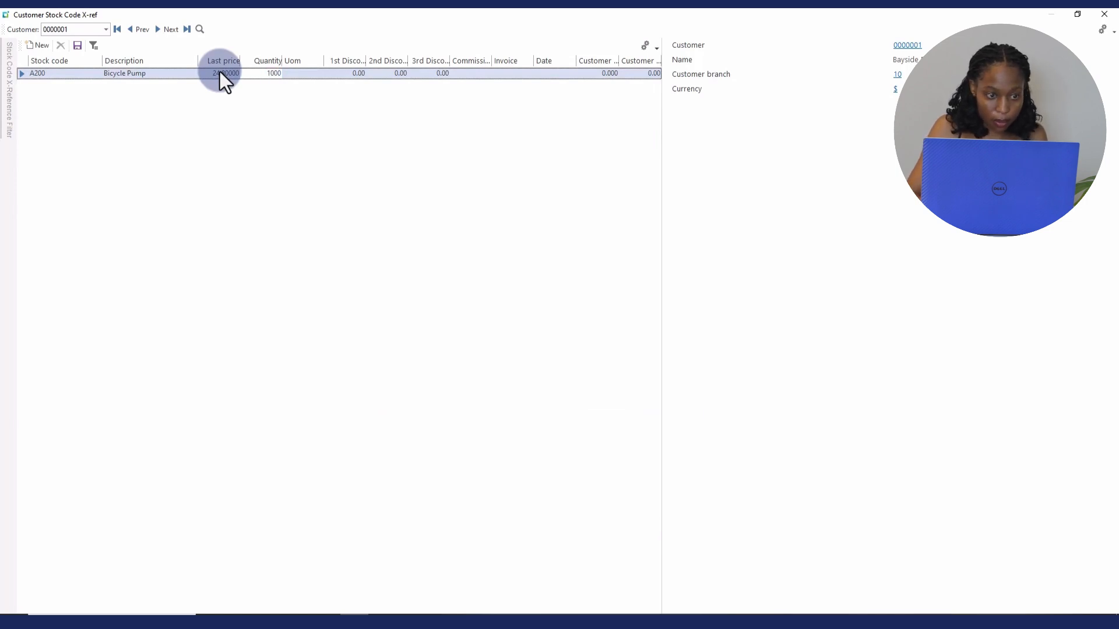
{"action": "key", "text": "Tab"}
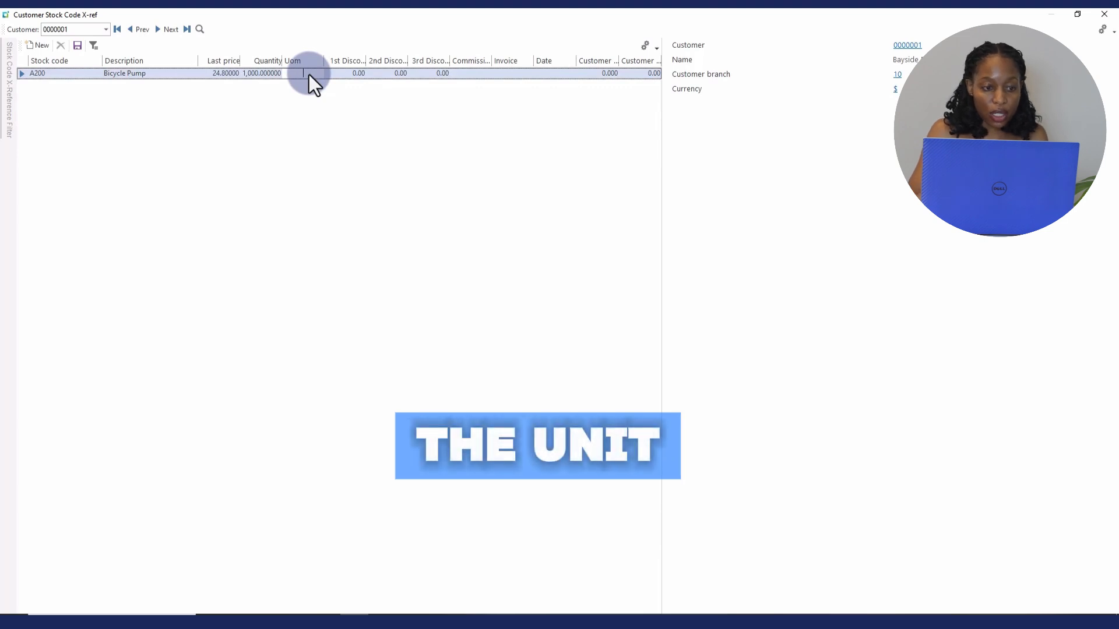
{"action": "type", "text": "EA"}
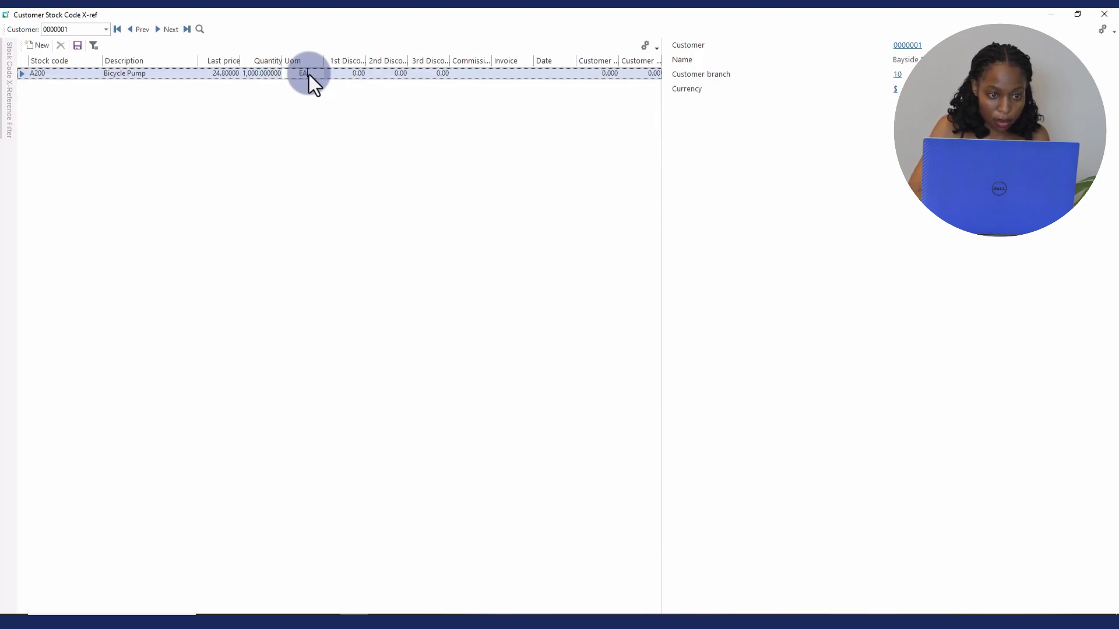
{"action": "key", "text": "Tab"}
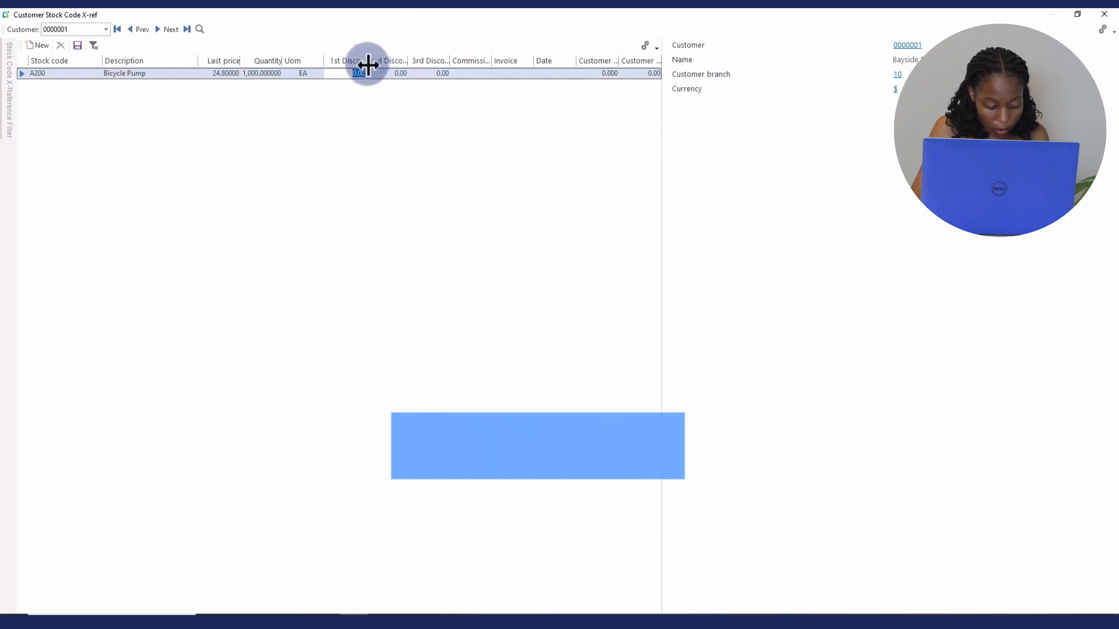
Keep the discounts at zero on the A200 line, enter the invoice number and set the date to 27/06/2024
{"action": "left_click", "coordinate": [389, 80]}
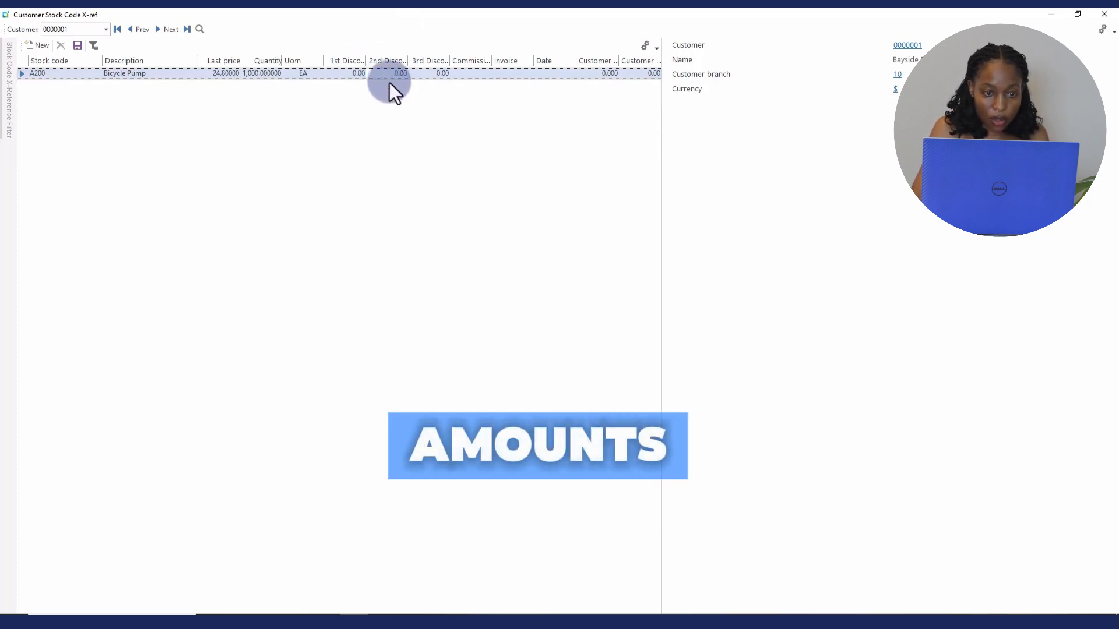
{"action": "left_click", "coordinate": [427, 80]}
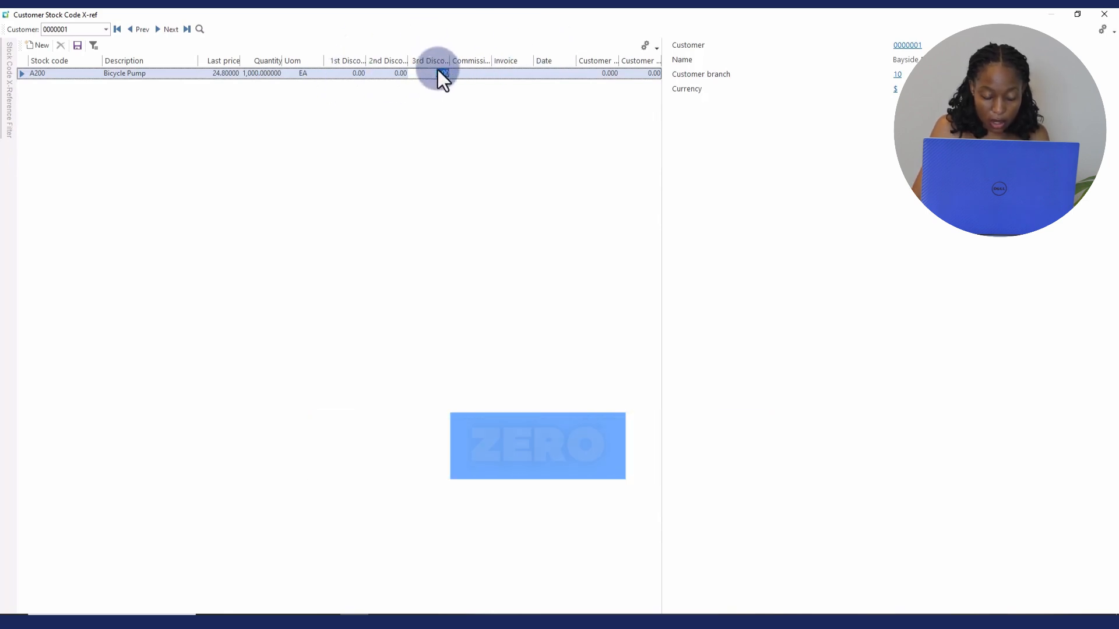
{"action": "key", "text": "Tab"}
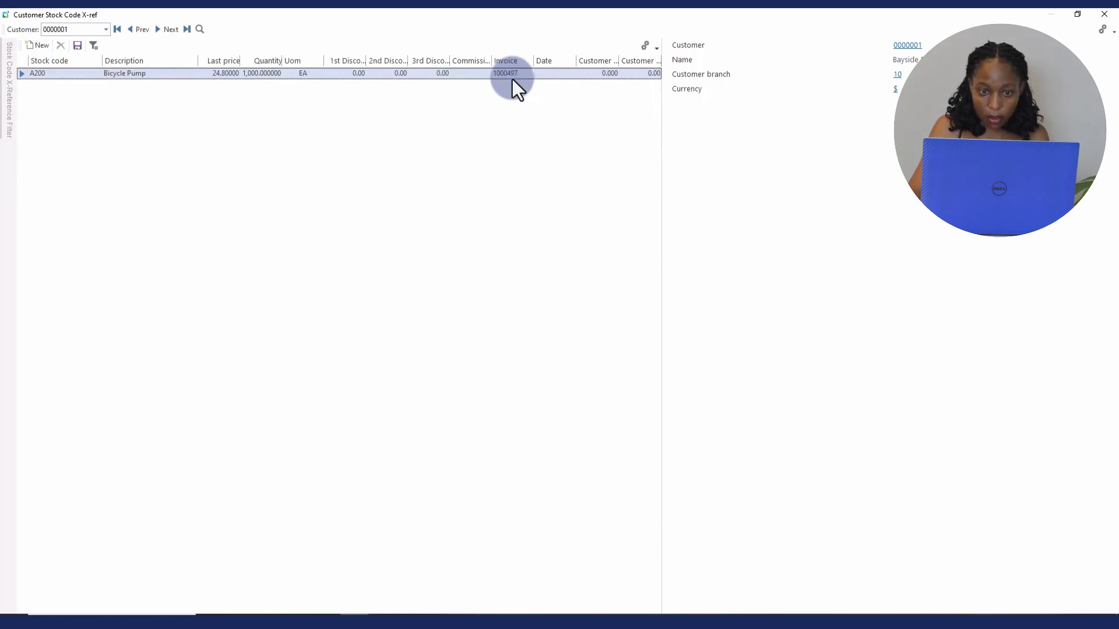
{"action": "key", "text": "Tab"}
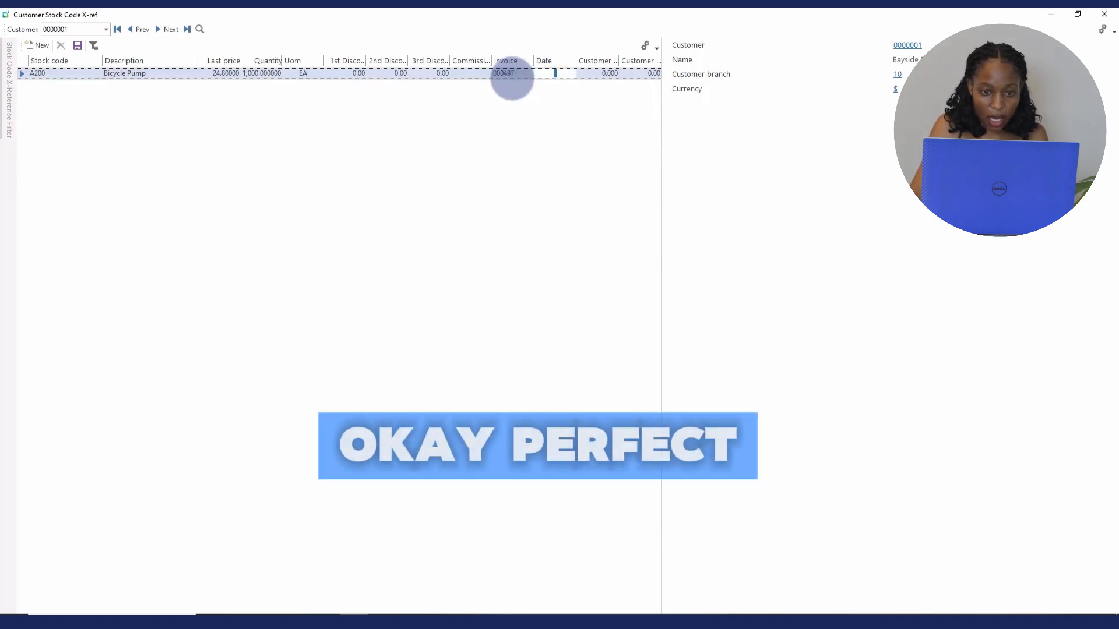
{"action": "left_click", "coordinate": [582, 74]}
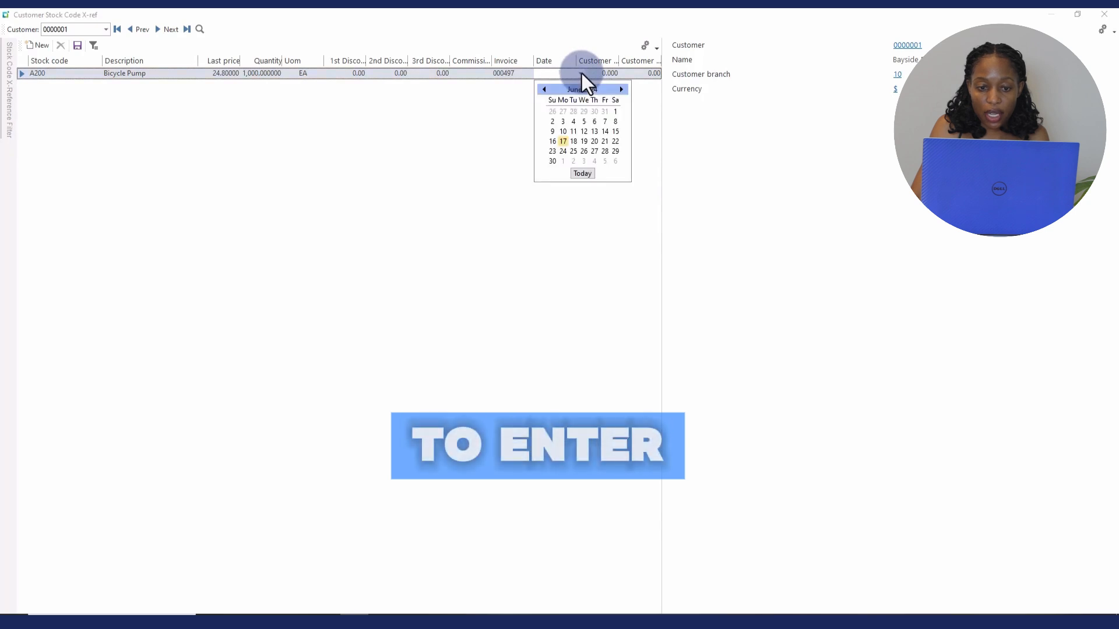
{"action": "left_click", "coordinate": [594, 152]}
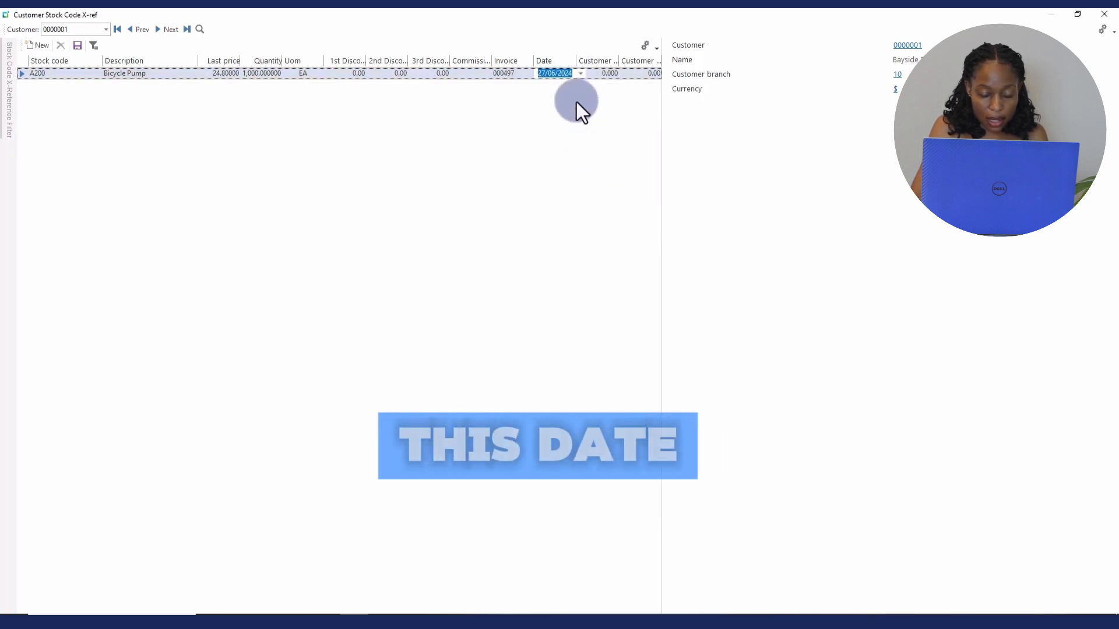
{"action": "key", "text": "Tab"}
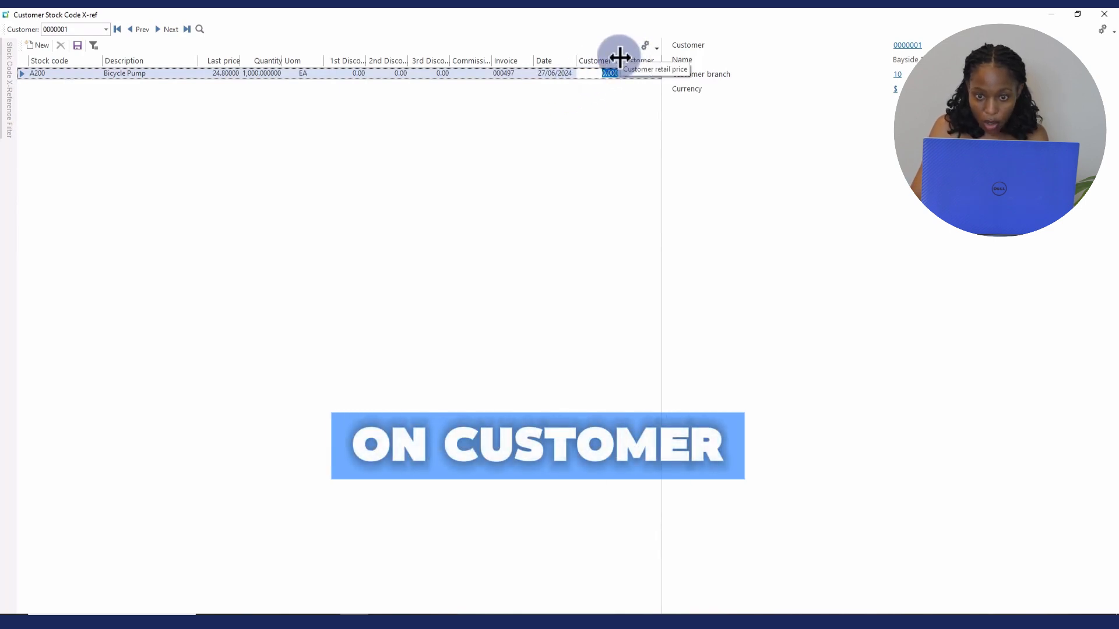
Widen the customer gross profit column and the line grid, keeping the A200 line's customer gross profit at zero
{"action": "left_click_drag", "start_coordinate": [620, 56], "coordinate": [669, 45]}
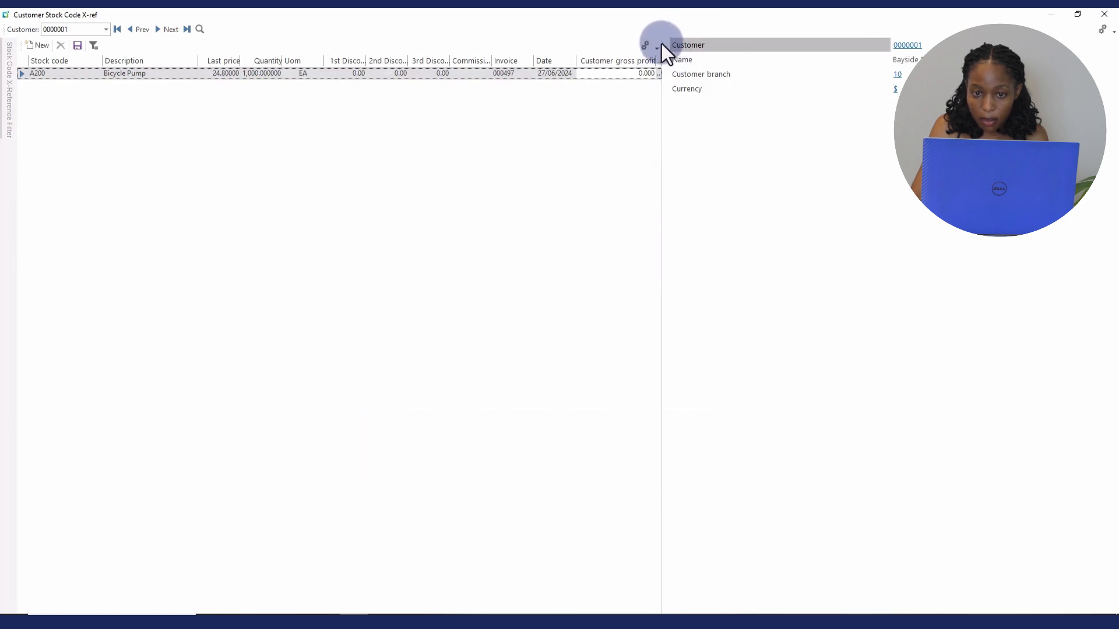
{"action": "left_click_drag", "start_coordinate": [662, 44], "coordinate": [903, 49]}
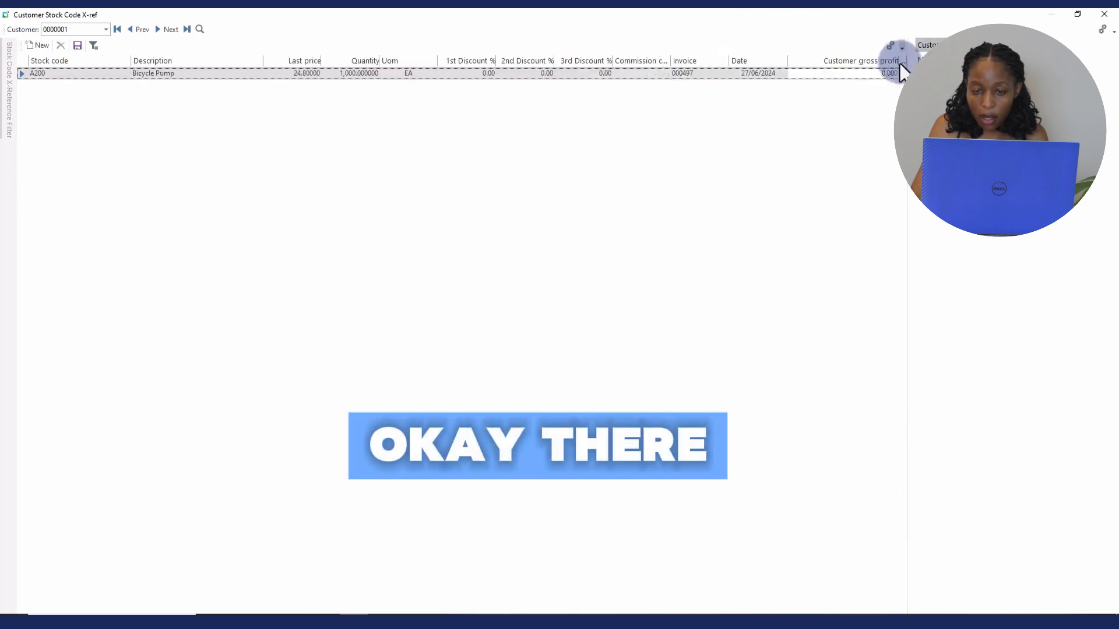
{"action": "left_click", "coordinate": [851, 76]}
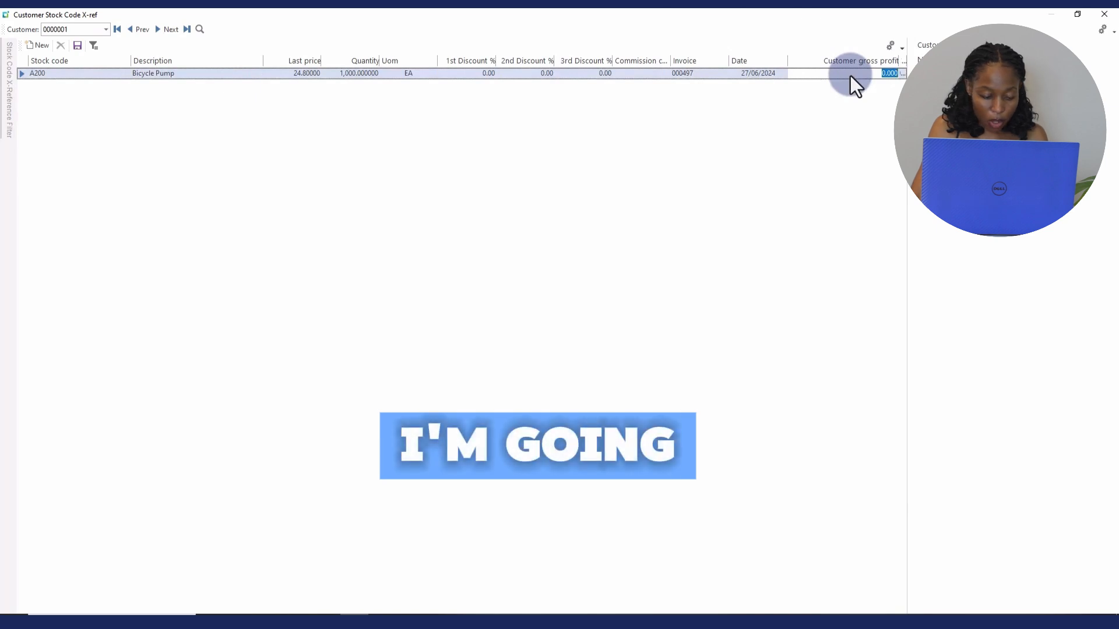
{"action": "key", "text": "Tab"}
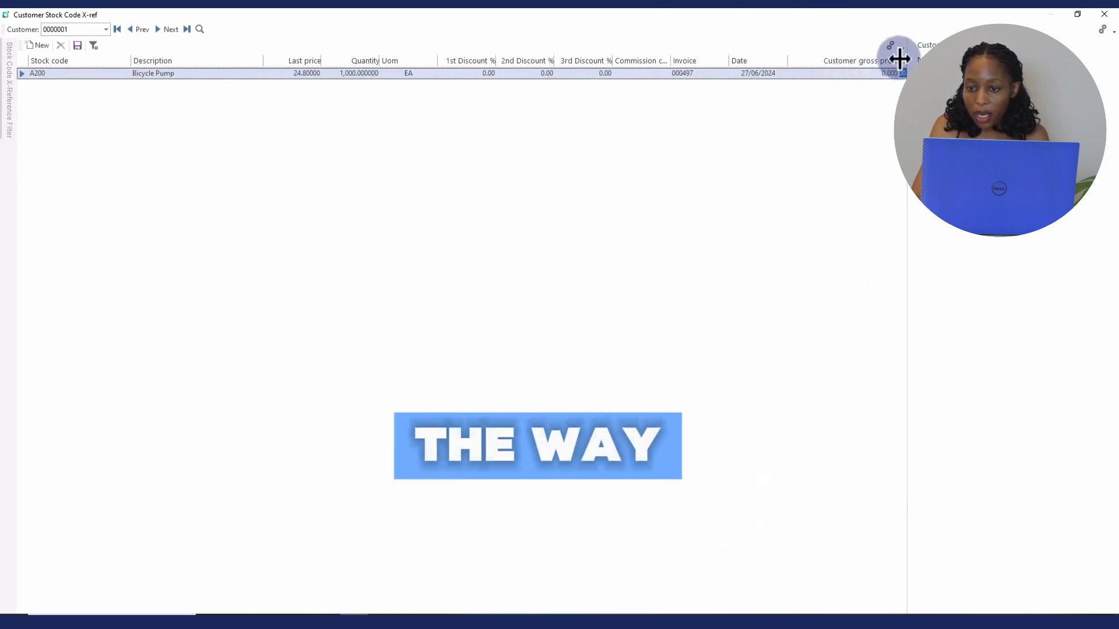
Narrow the gross profit column to expose the customer retail price, set it to 23 for A200 and save the cross-reference
{"action": "left_click_drag", "start_coordinate": [899, 58], "coordinate": [848, 61]}
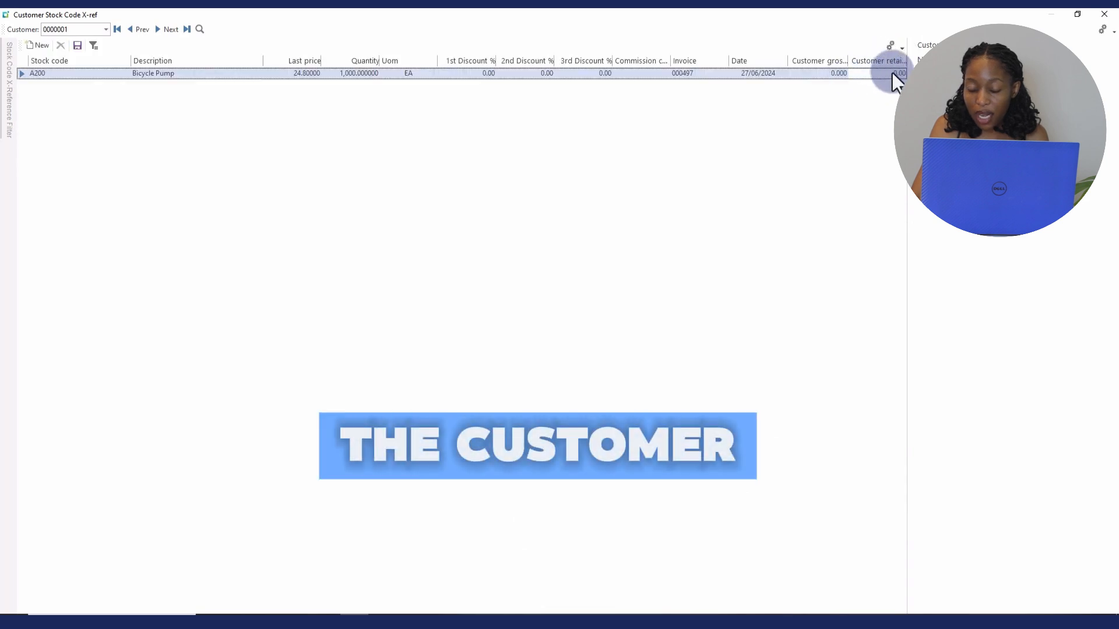
{"action": "left_click", "coordinate": [892, 72]}
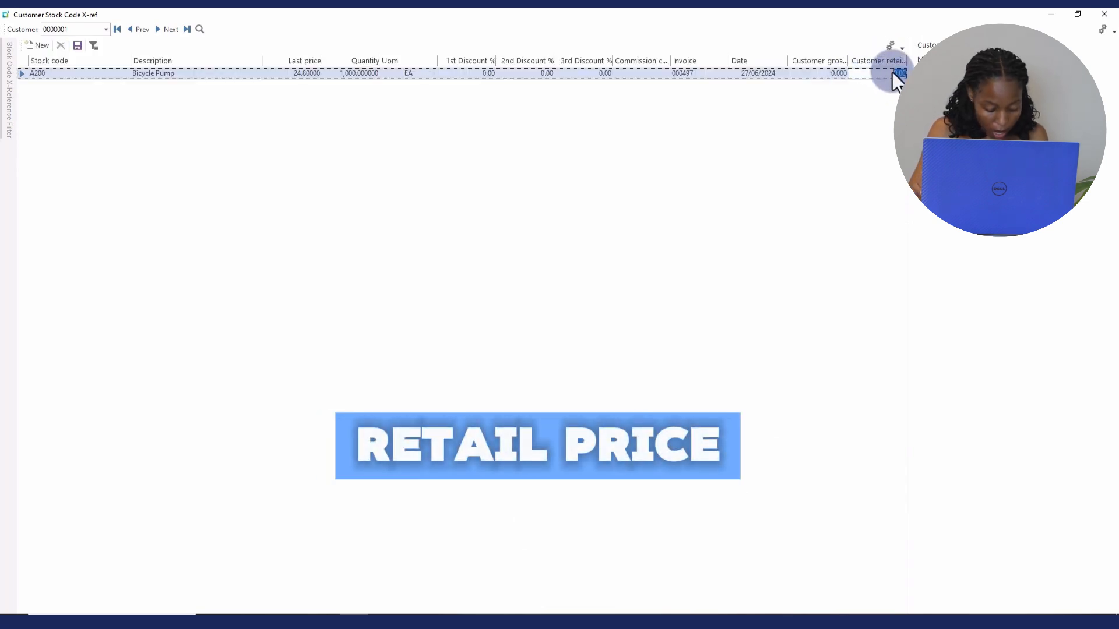
{"action": "type", "text": "23"}
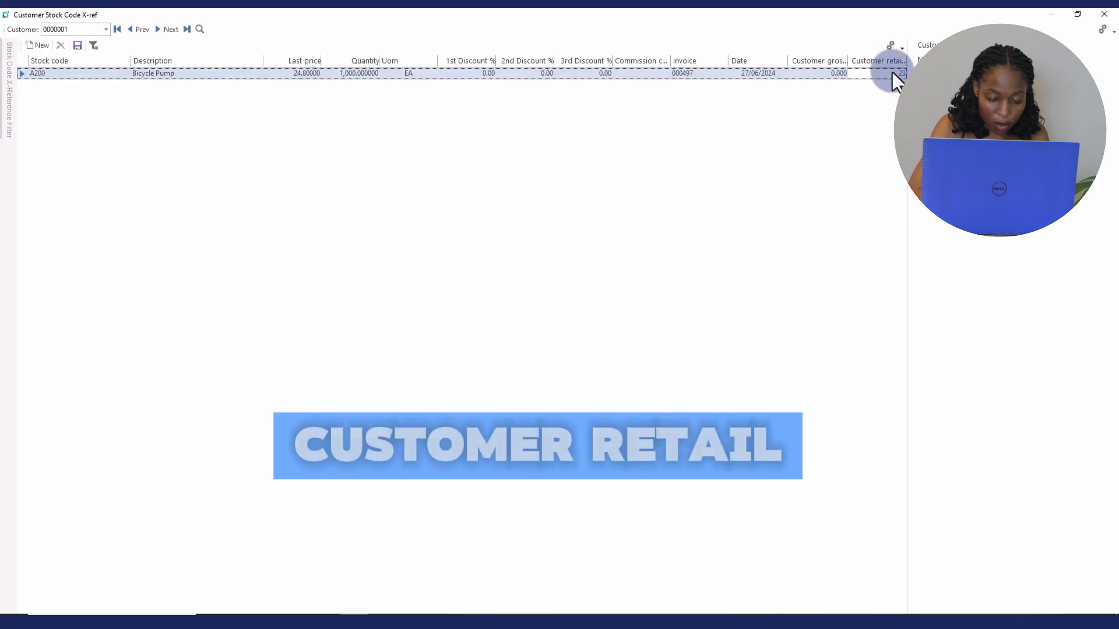
{"action": "key", "text": "Return"}
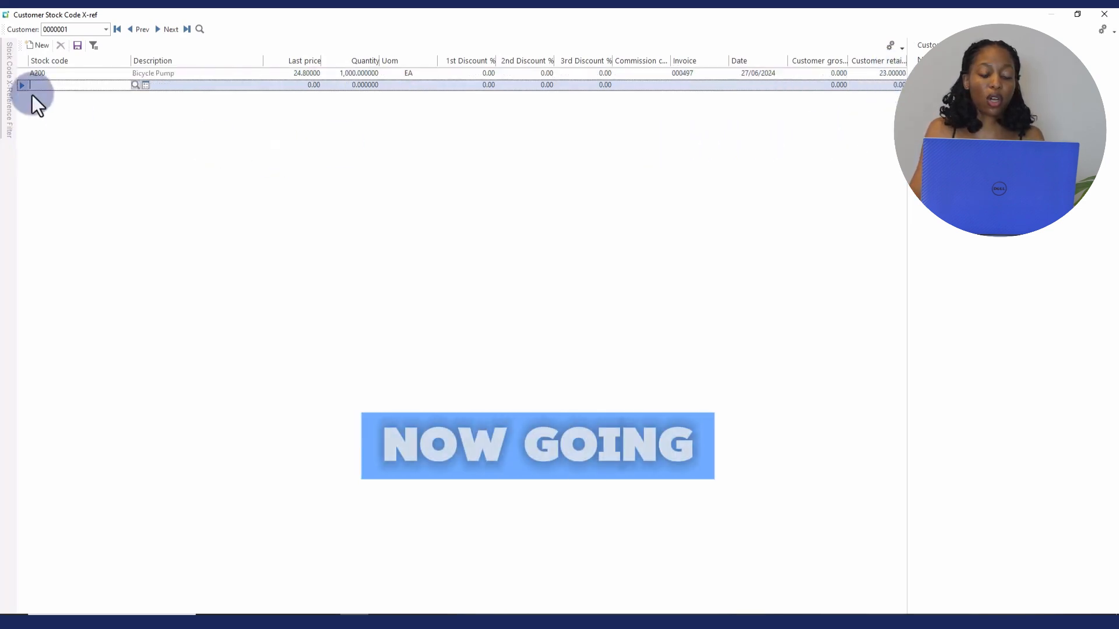
{"action": "left_click", "coordinate": [77, 47]}
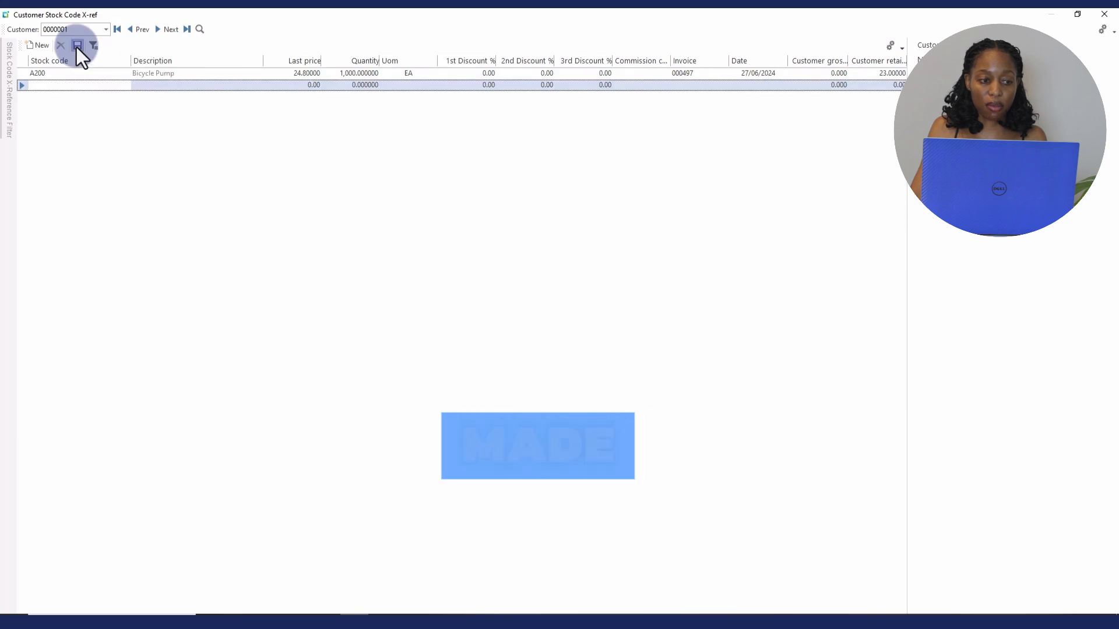